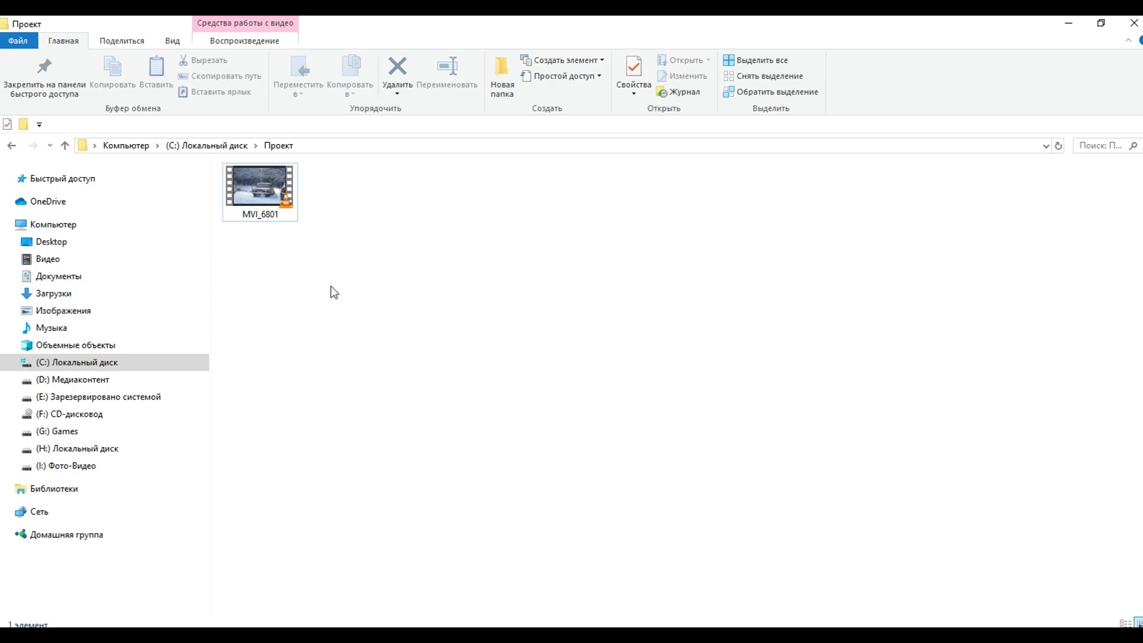
# Open the MVI_6801 video from the Проект folder and watch it in the media player
pyautogui.click(271, 188)
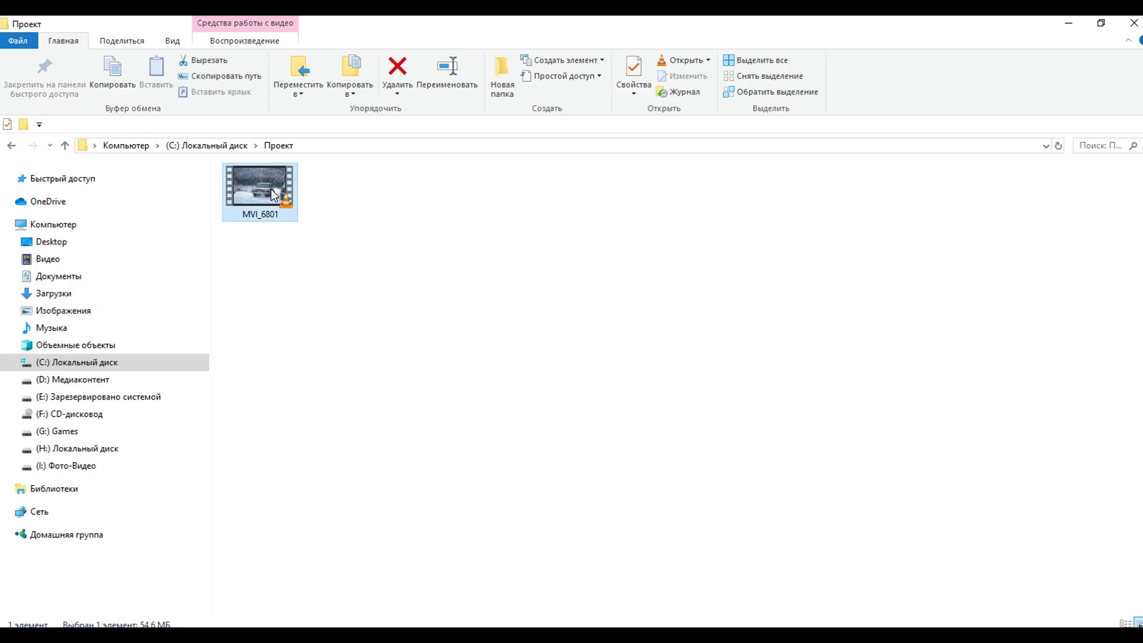
pyautogui.doubleClick(271, 188)
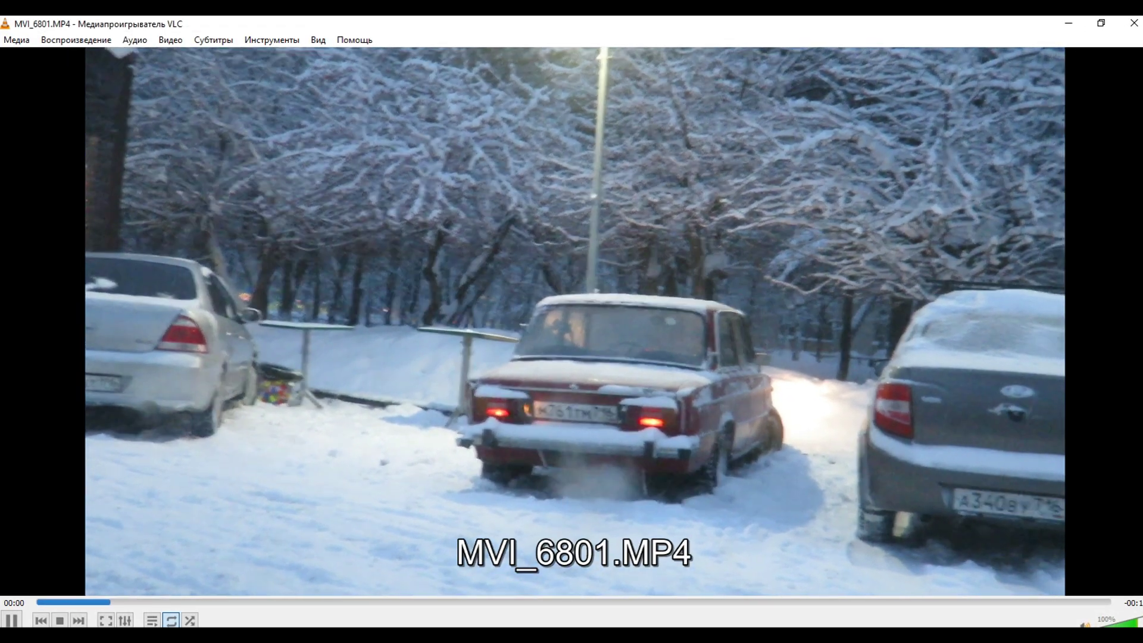
pyautogui.scroll(-14, 586, 364)
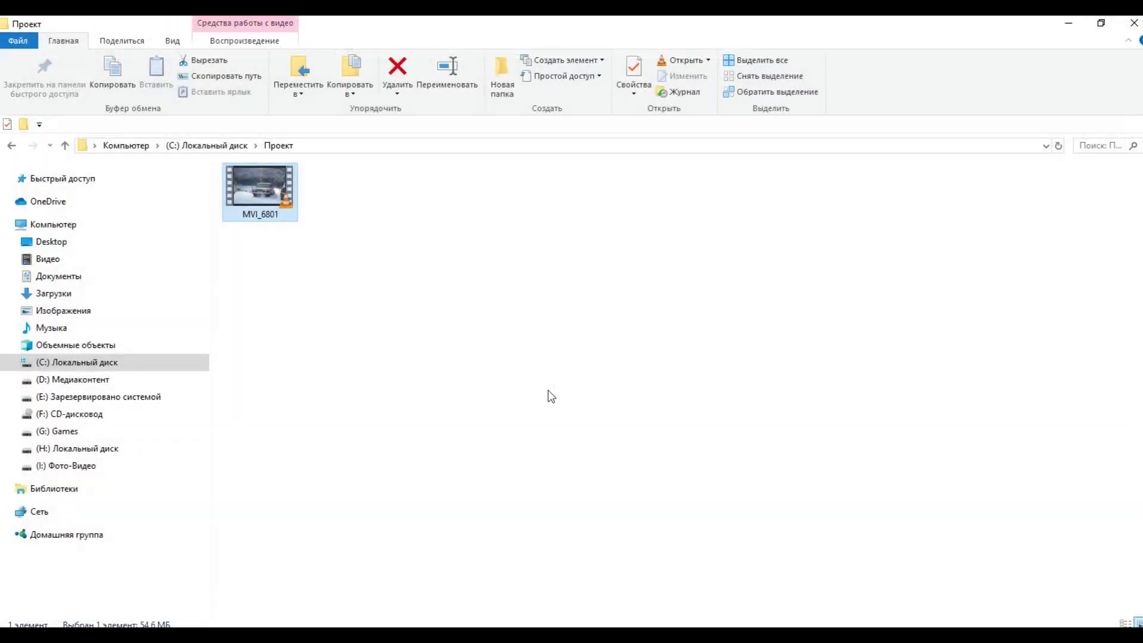
# Bring MVI_6801 from the Проект folder into the VEGAS Pro timeline and set the loop region to the whole clip
pyautogui.click(381, 481)
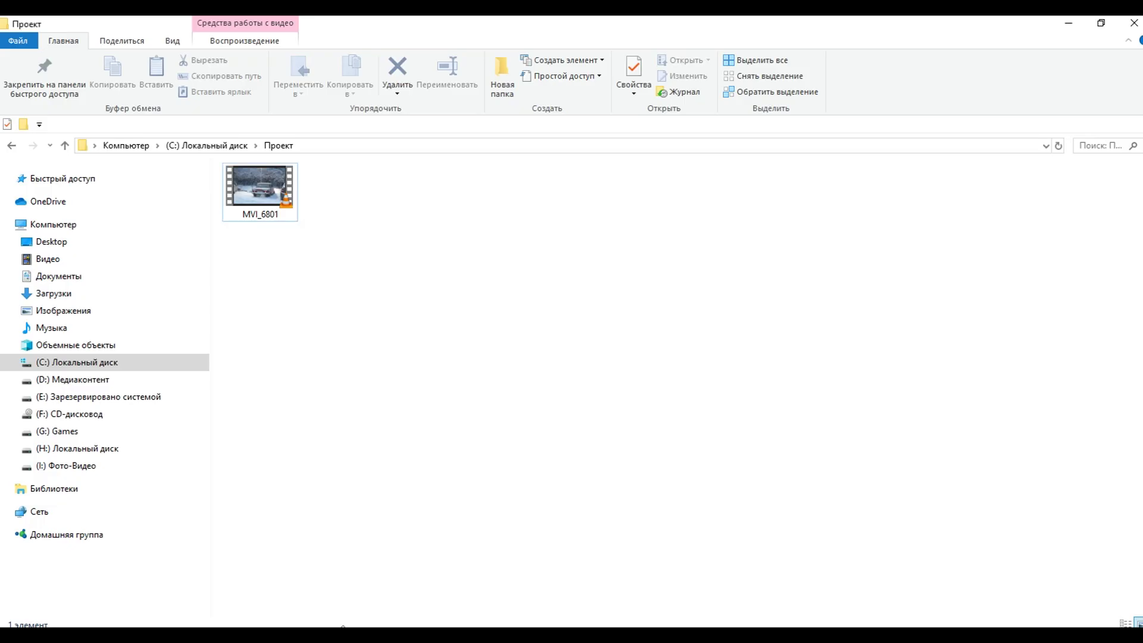
pyautogui.moveTo(261, 191); pyautogui.dragTo(84, 431)
pyautogui.scroll(-3, 615, 494)
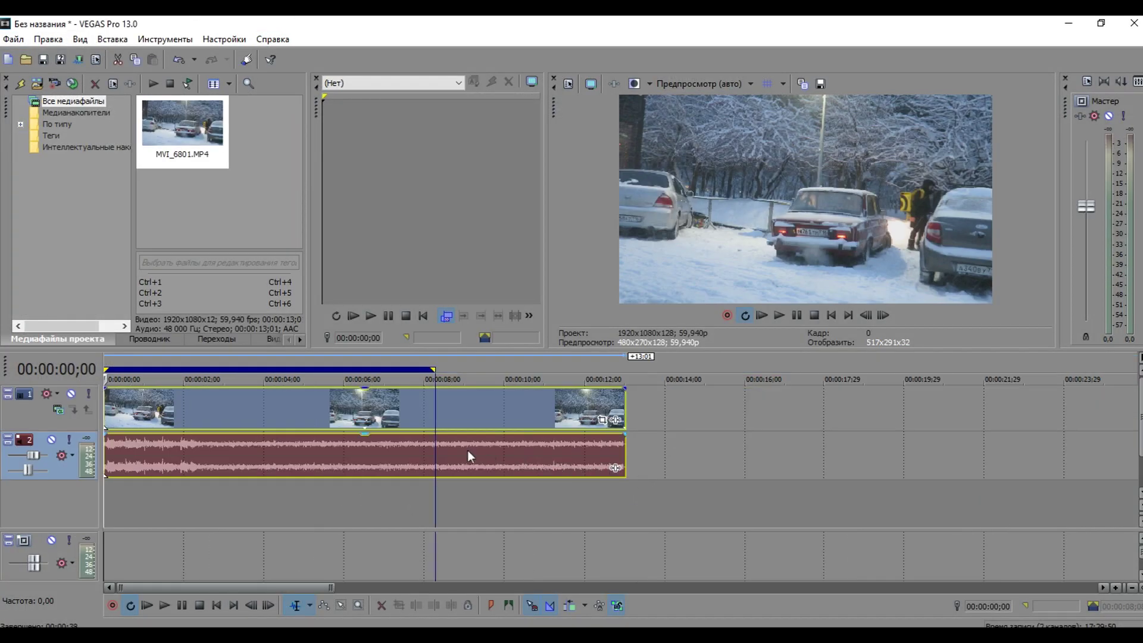
pyautogui.doubleClick(470, 369)
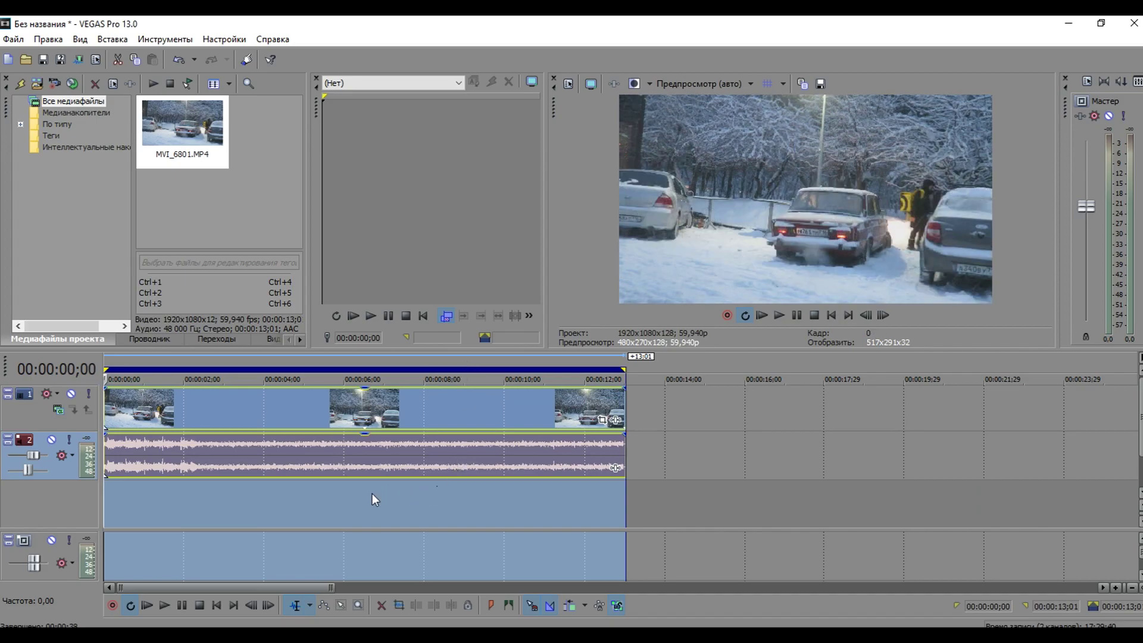
# Trim the start of both the audio and video events to 00:00:03;08
pyautogui.click(224, 453)
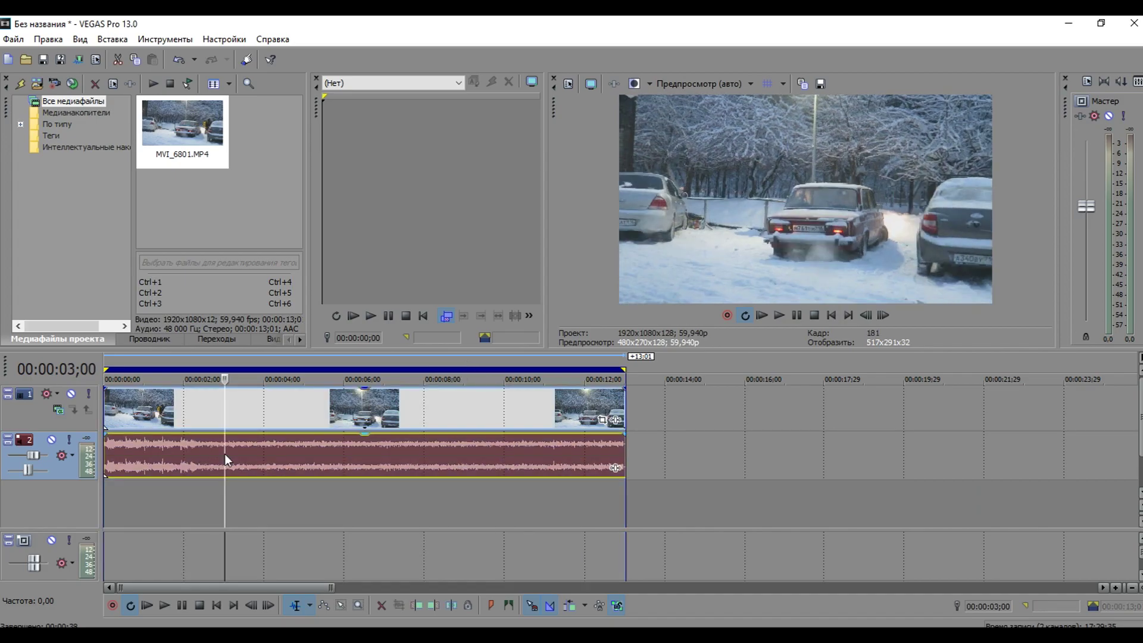
pyautogui.moveTo(225, 378)
pyautogui.mouseDown()
pyautogui.moveTo(163, 381)
pyautogui.moveTo(235, 387)
pyautogui.mouseUp()
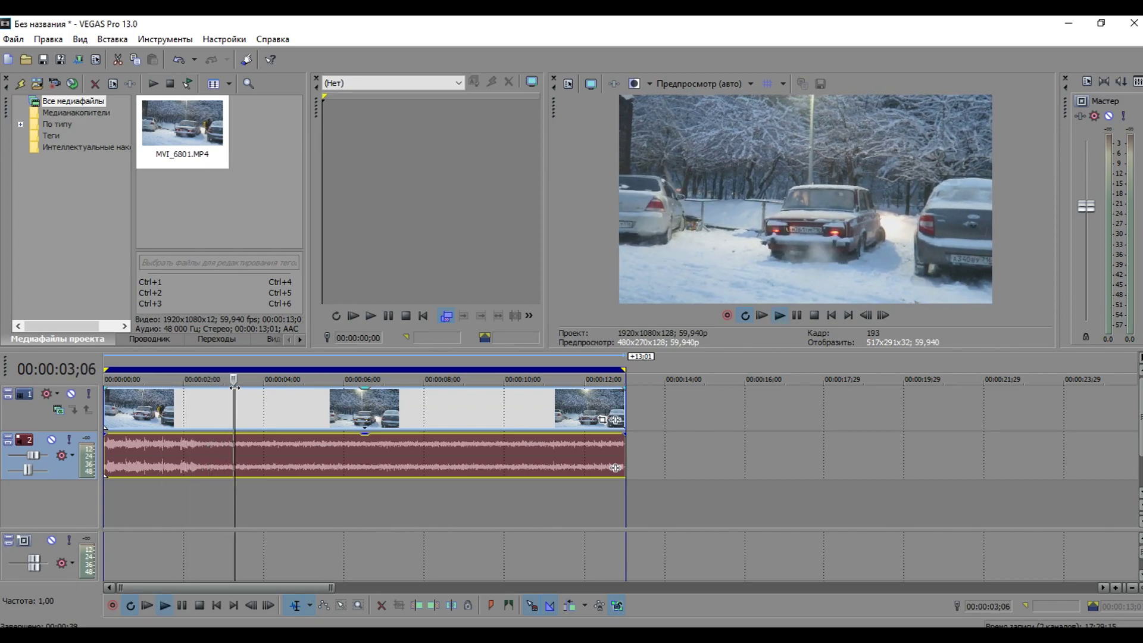
pyautogui.rightClick(237, 443)
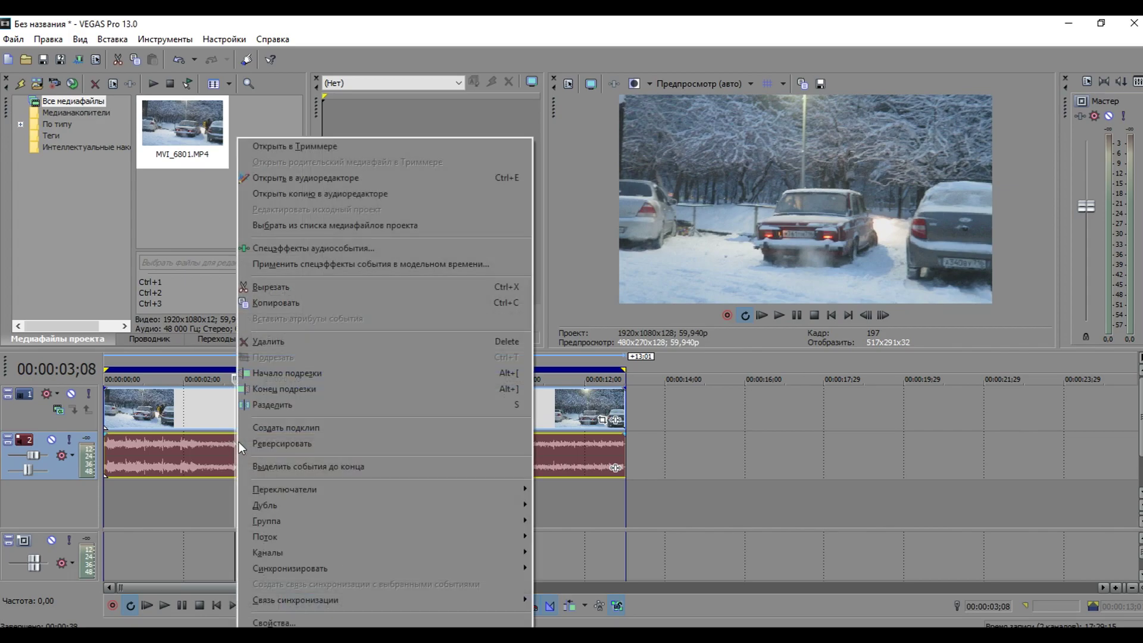
pyautogui.click(301, 372)
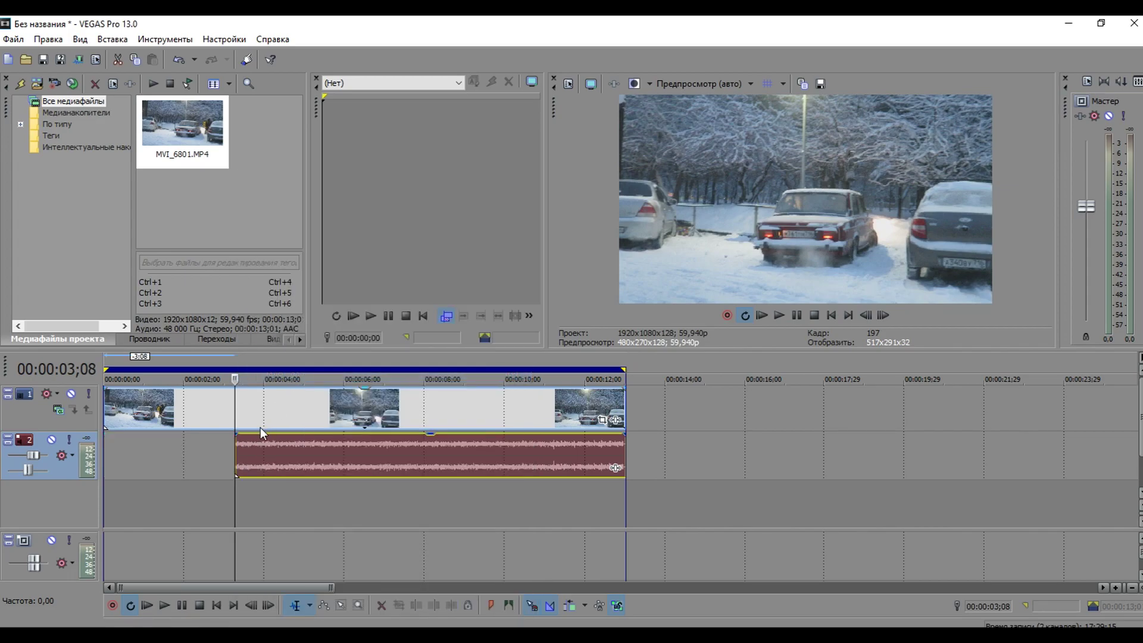
pyautogui.rightClick(237, 402)
pyautogui.click(274, 357)
# Move the trimmed video and audio events to the timeline start and fit the loop region to their length
pyautogui.moveTo(284, 401); pyautogui.dragTo(152, 405)
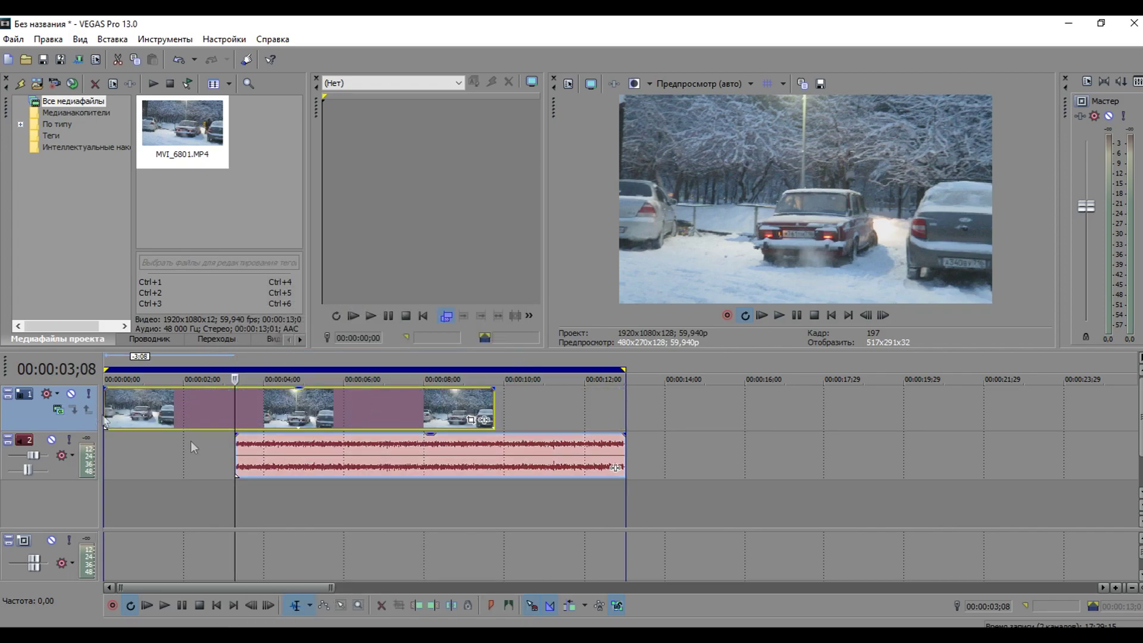
pyautogui.moveTo(247, 454); pyautogui.dragTo(116, 453)
pyautogui.doubleClick(295, 360)
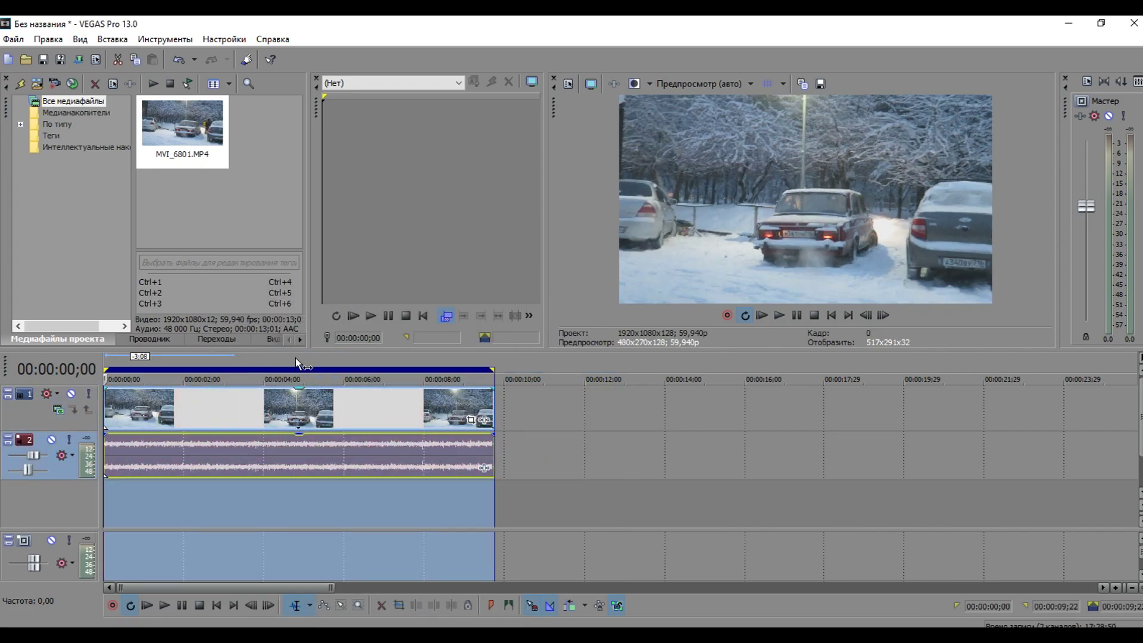
# Lower the volume of the audio event and play back the clip to check it
pyautogui.click(797, 314)
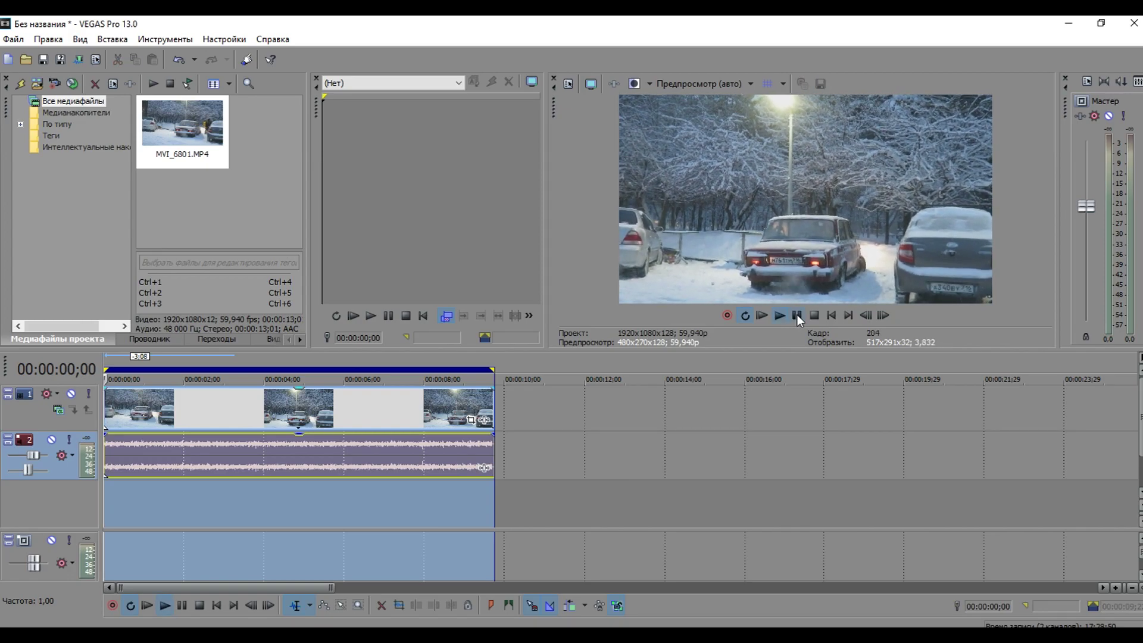
pyautogui.click(797, 315)
pyautogui.click(303, 442)
pyautogui.moveTo(303, 442); pyautogui.dragTo(298, 474)
pyautogui.click(797, 314)
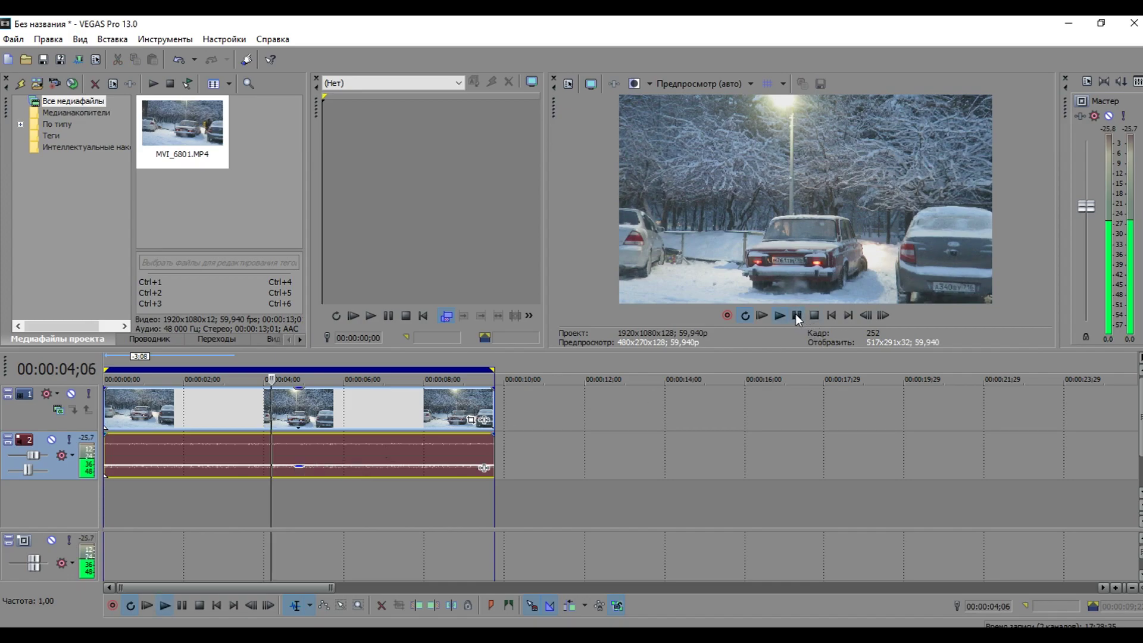
pyautogui.click(797, 314)
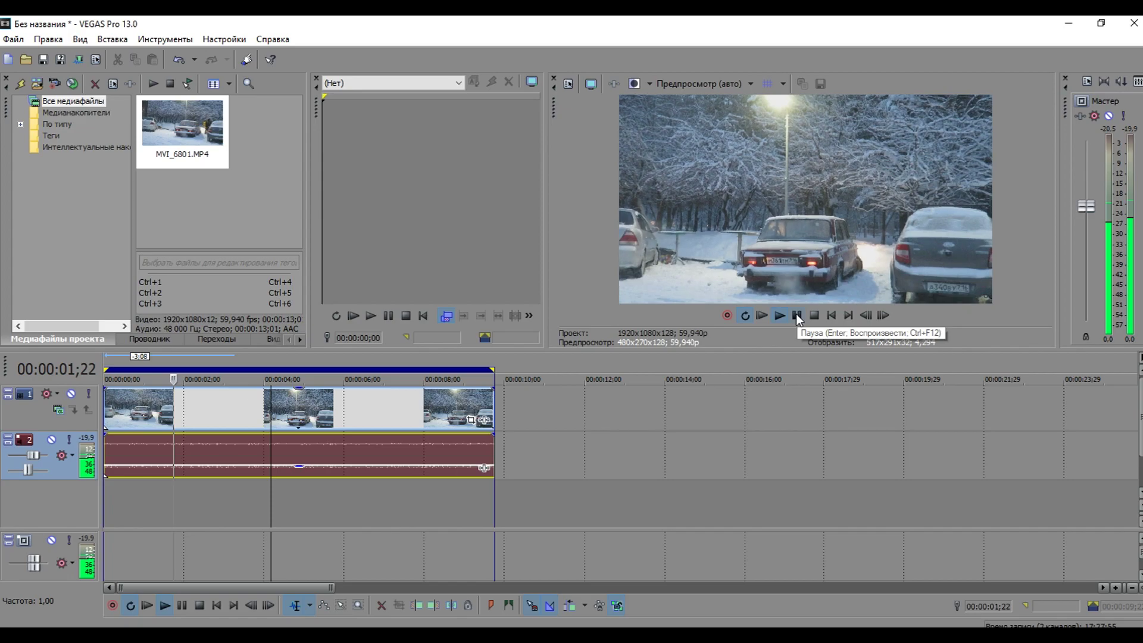
pyautogui.click(797, 315)
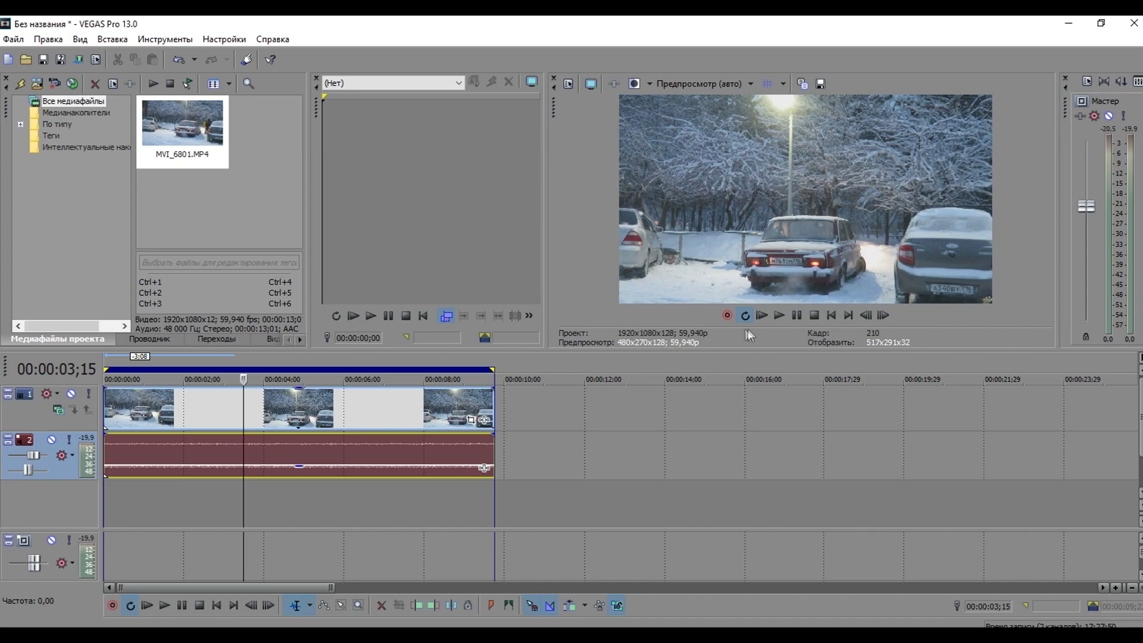
pyautogui.click(797, 320)
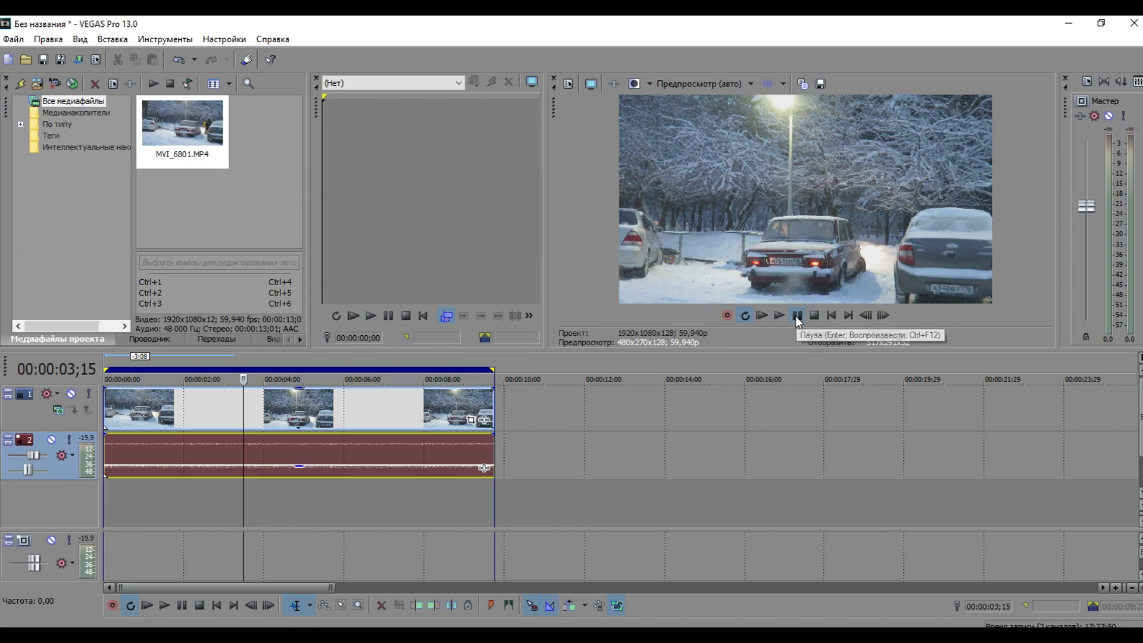
# Set the project frame rate to 12,000 (половина пленки) and preview the clip
pyautogui.doubleClick(369, 356)
pyautogui.click(13, 38)
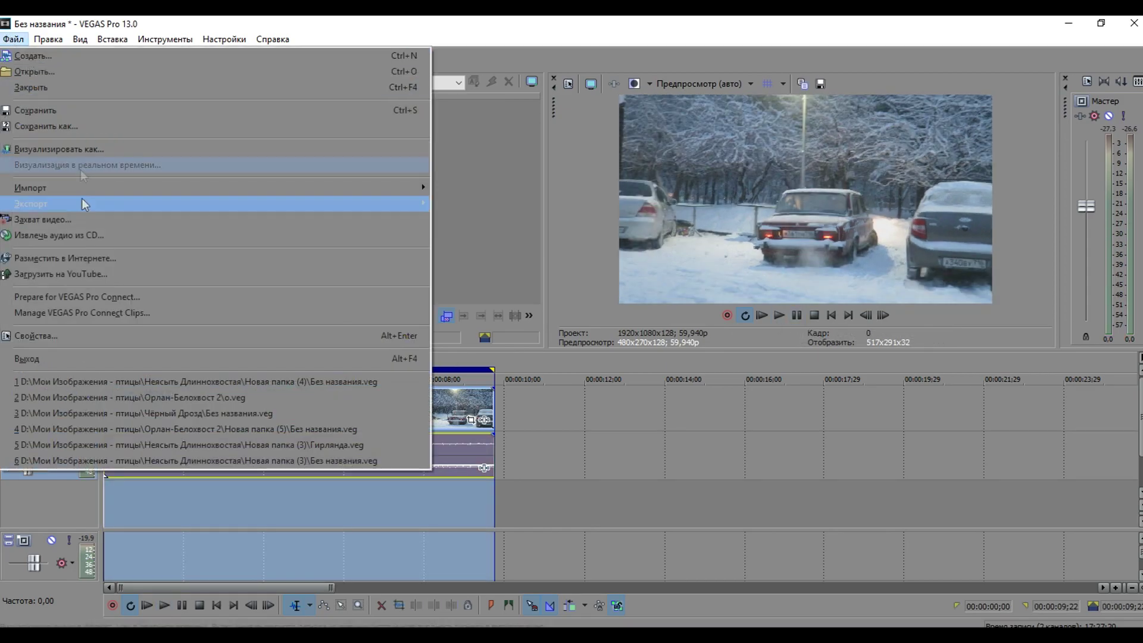
pyautogui.click(98, 335)
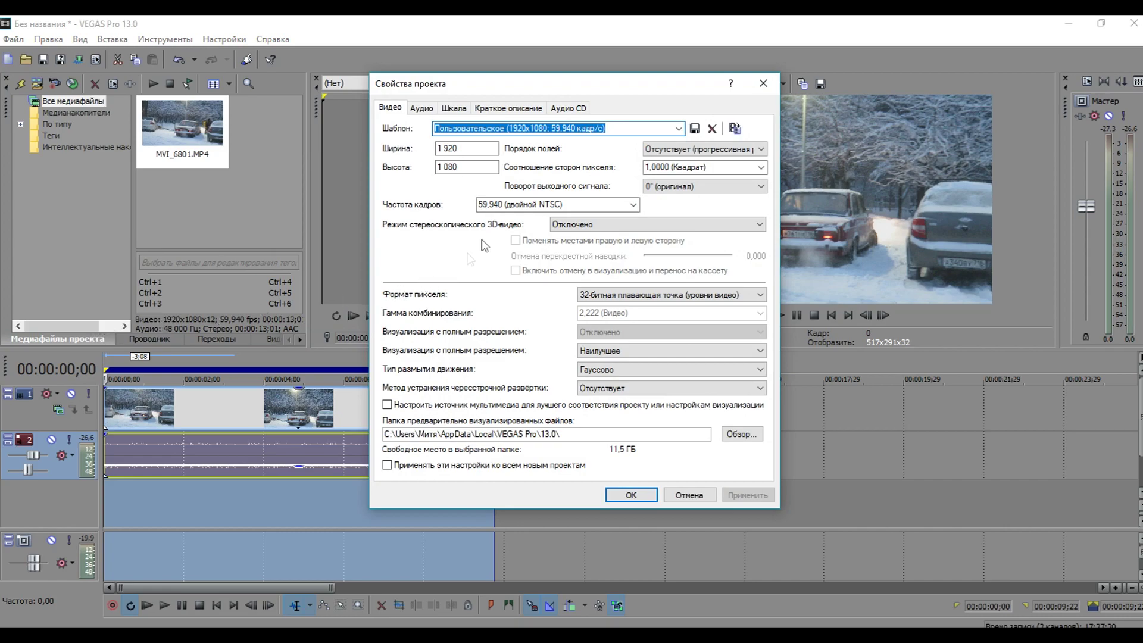
pyautogui.click(633, 205)
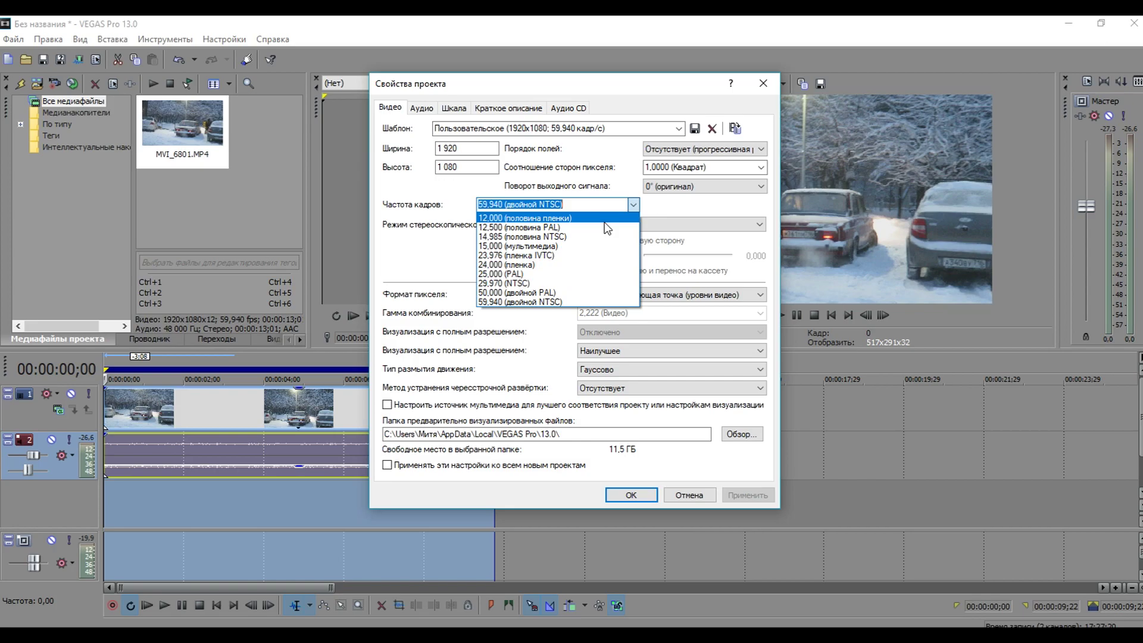
pyautogui.click(604, 220)
pyautogui.click(738, 495)
pyautogui.click(626, 495)
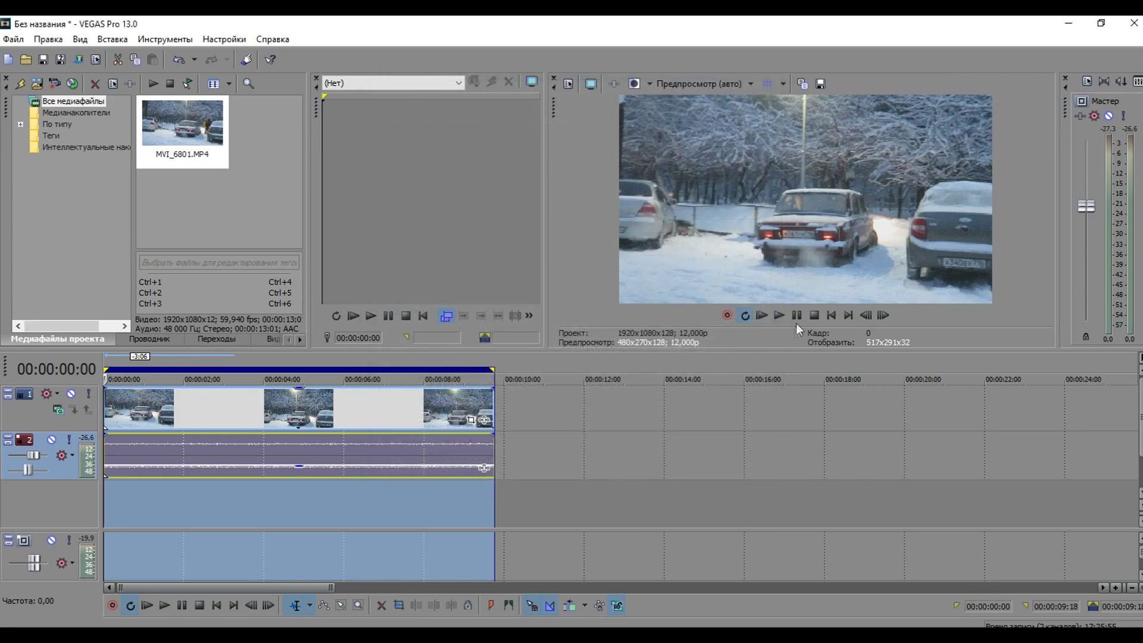
pyautogui.click(795, 316)
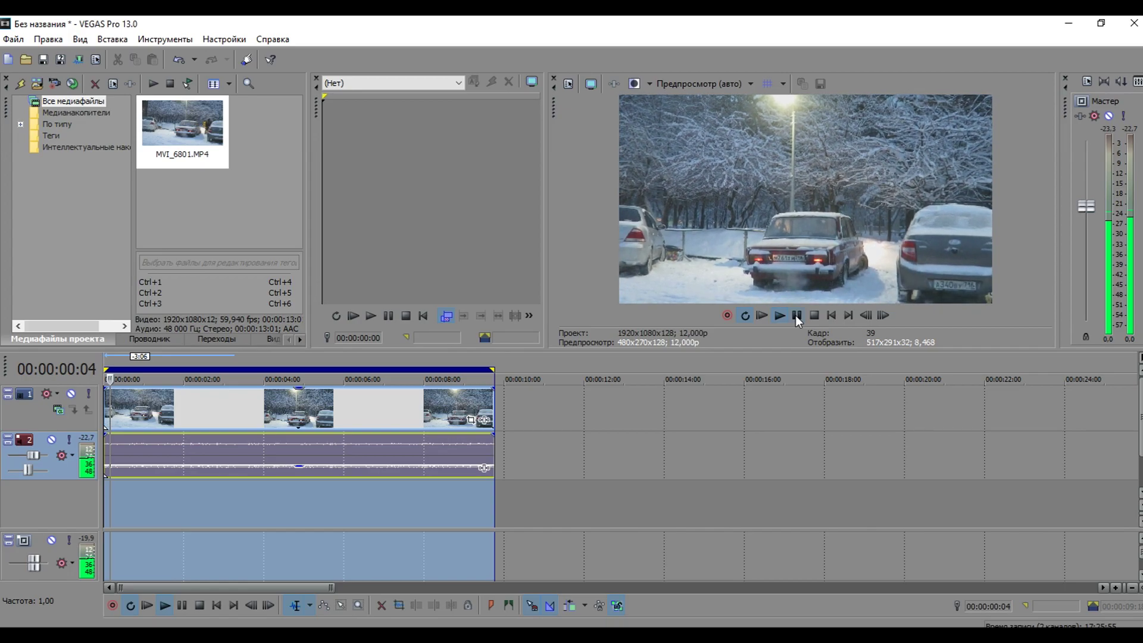
pyautogui.click(796, 316)
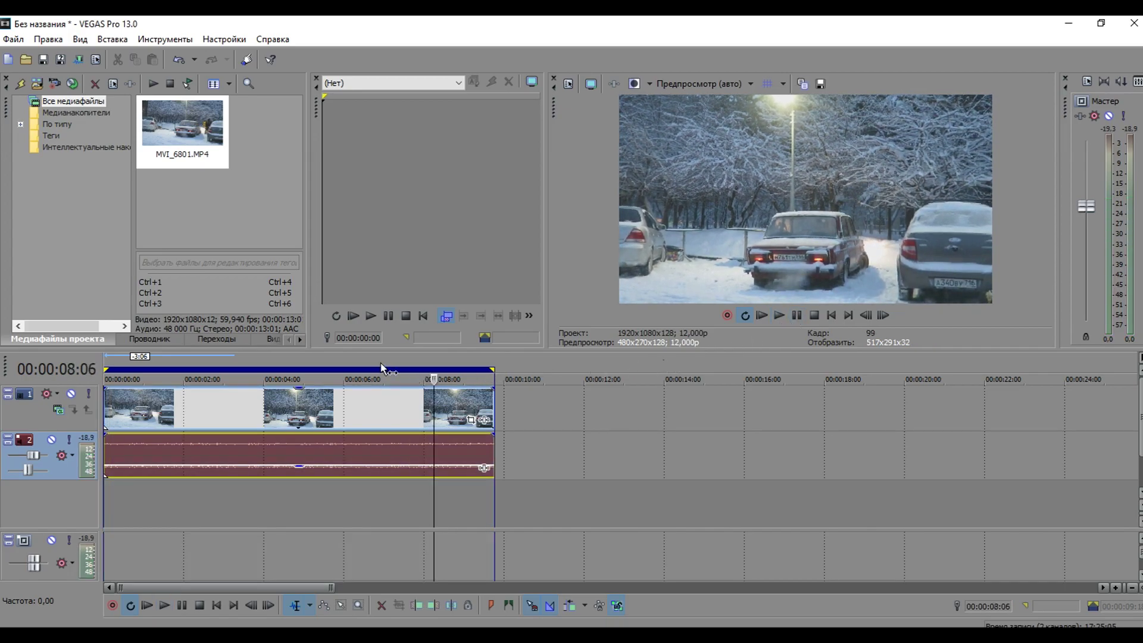
# Add the Пикселизация VEGAS effect to the video event
pyautogui.click(486, 423)
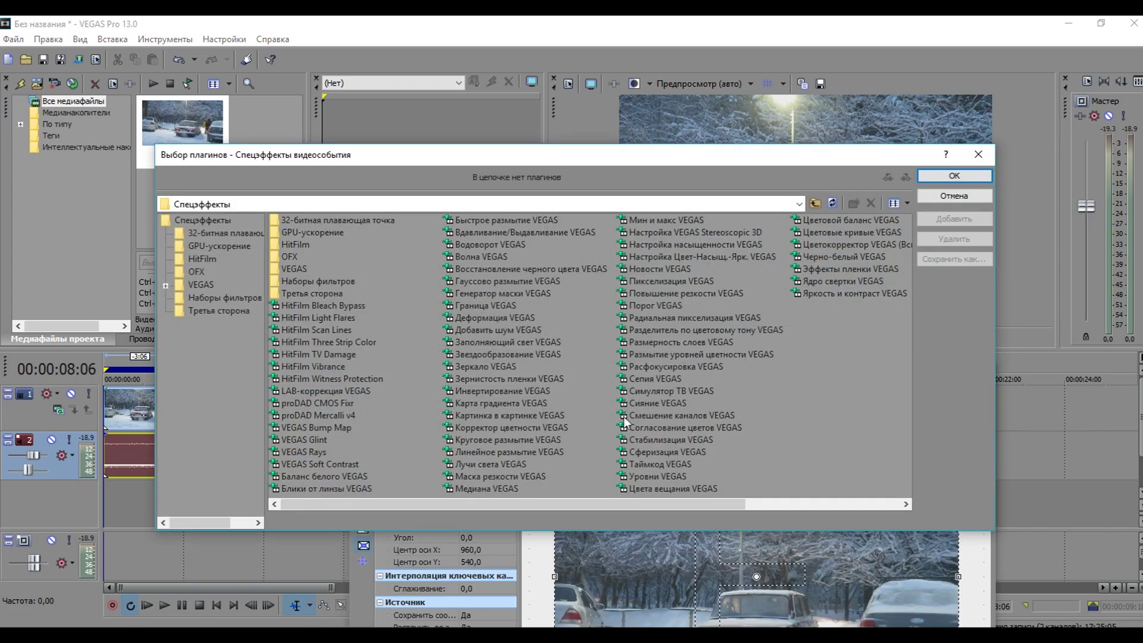
pyautogui.click(659, 281)
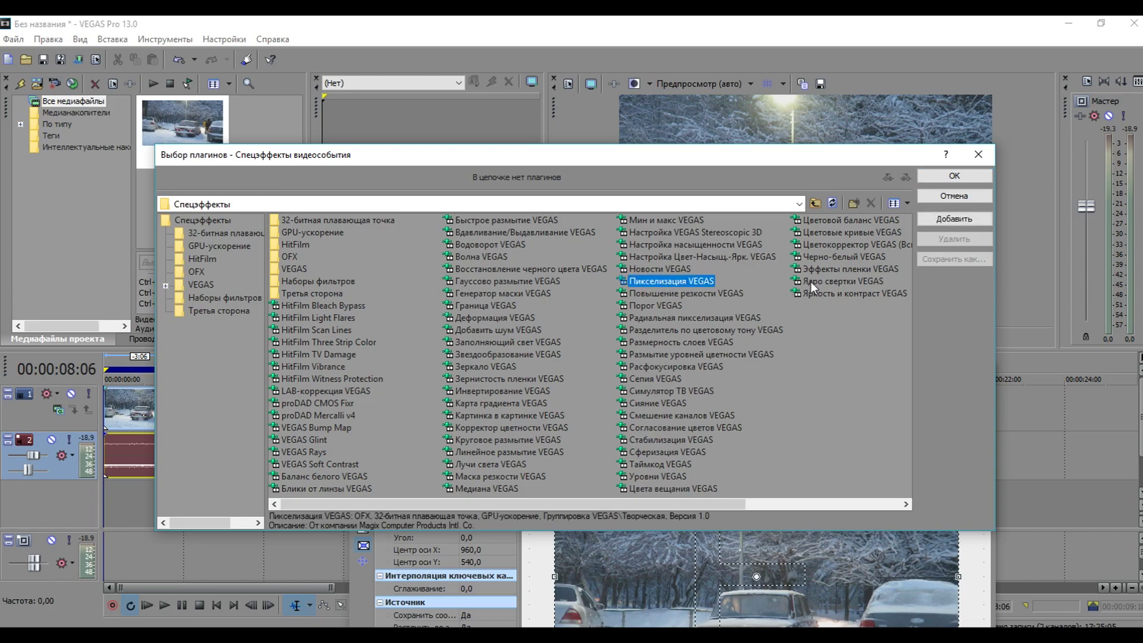
pyautogui.click(952, 219)
pyautogui.click(924, 177)
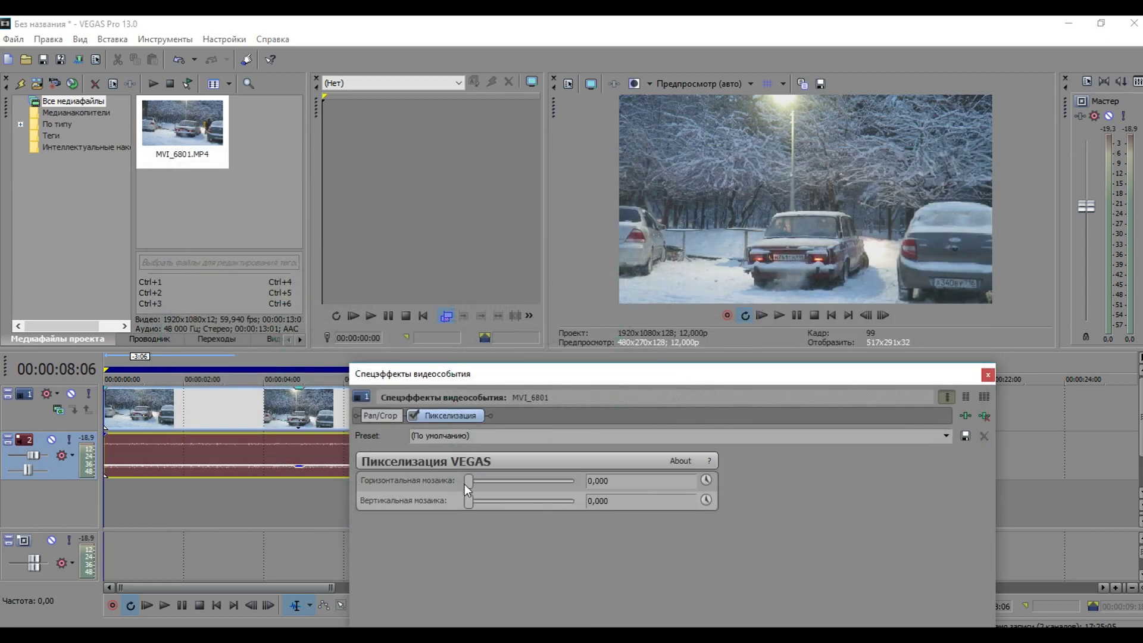
# Set the horizontal and vertical mosaic of the Пикселизация effect to 0,714, checking it during playback
pyautogui.moveTo(469, 482); pyautogui.dragTo(495, 481)
pyautogui.click(798, 315)
pyautogui.moveTo(466, 502); pyautogui.dragTo(502, 501)
pyautogui.moveTo(565, 480)
pyautogui.mouseDown()
pyautogui.moveTo(502, 482)
pyautogui.moveTo(548, 485)
pyautogui.mouseUp()
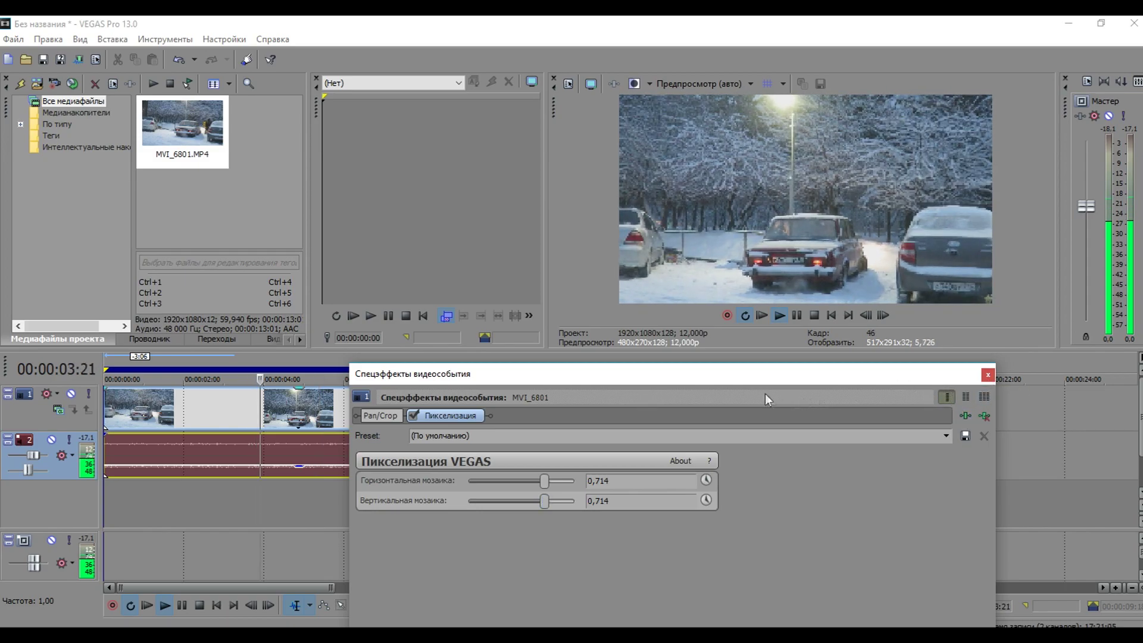
pyautogui.click(798, 314)
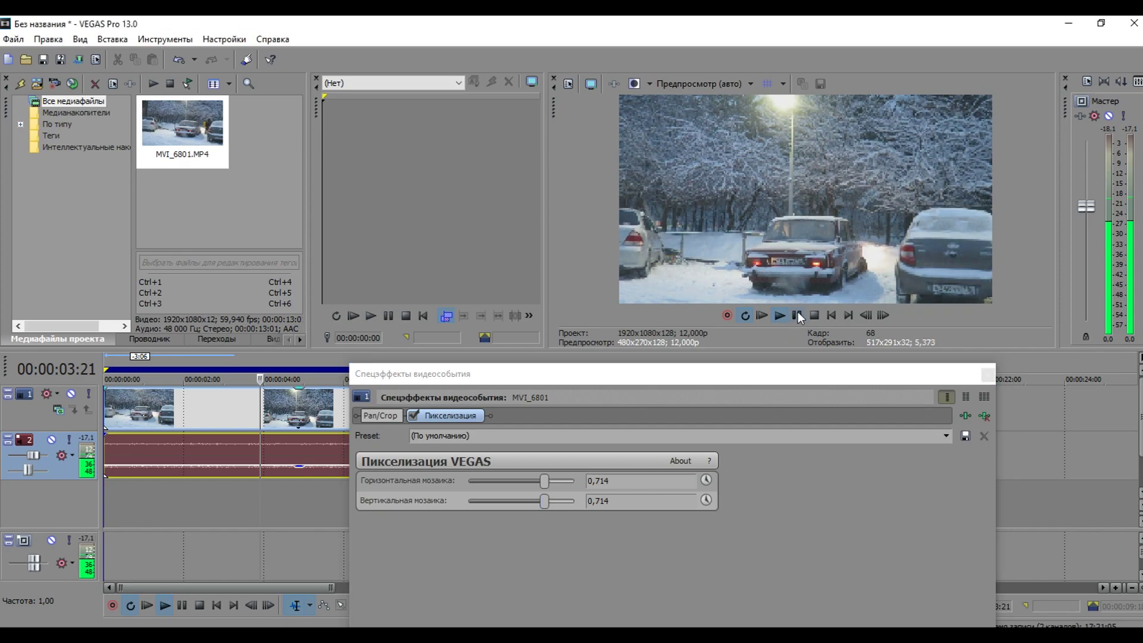
# Add the Цветокорректор VEGAS (Вспомогат.) effect to the video event's effect chain
pyautogui.click(966, 417)
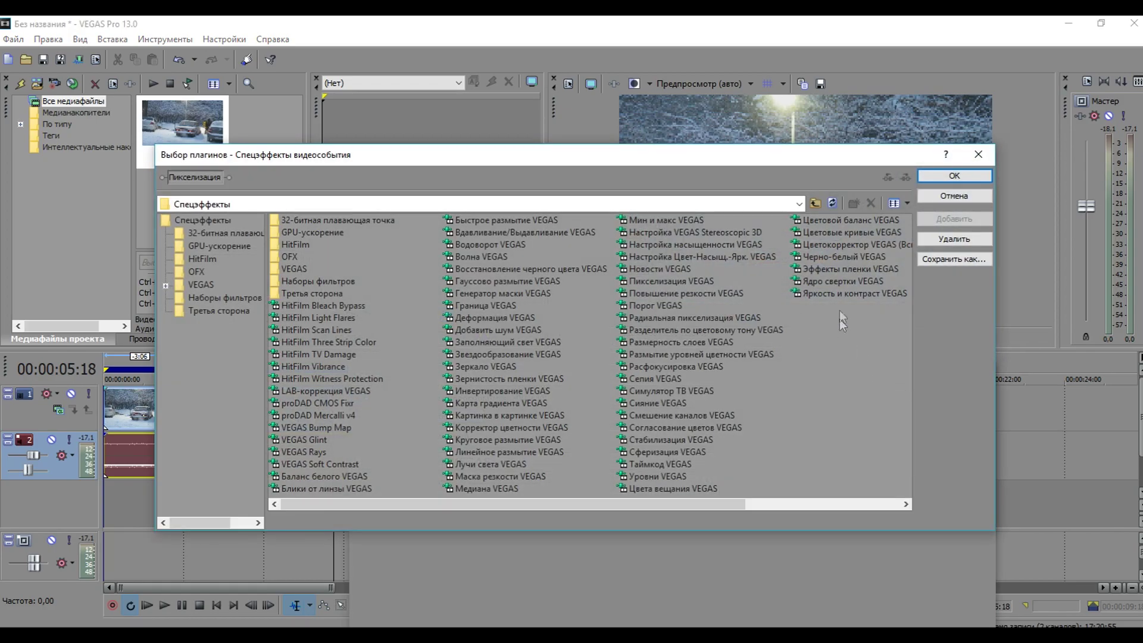
pyautogui.click(851, 245)
pyautogui.click(952, 219)
pyautogui.click(938, 176)
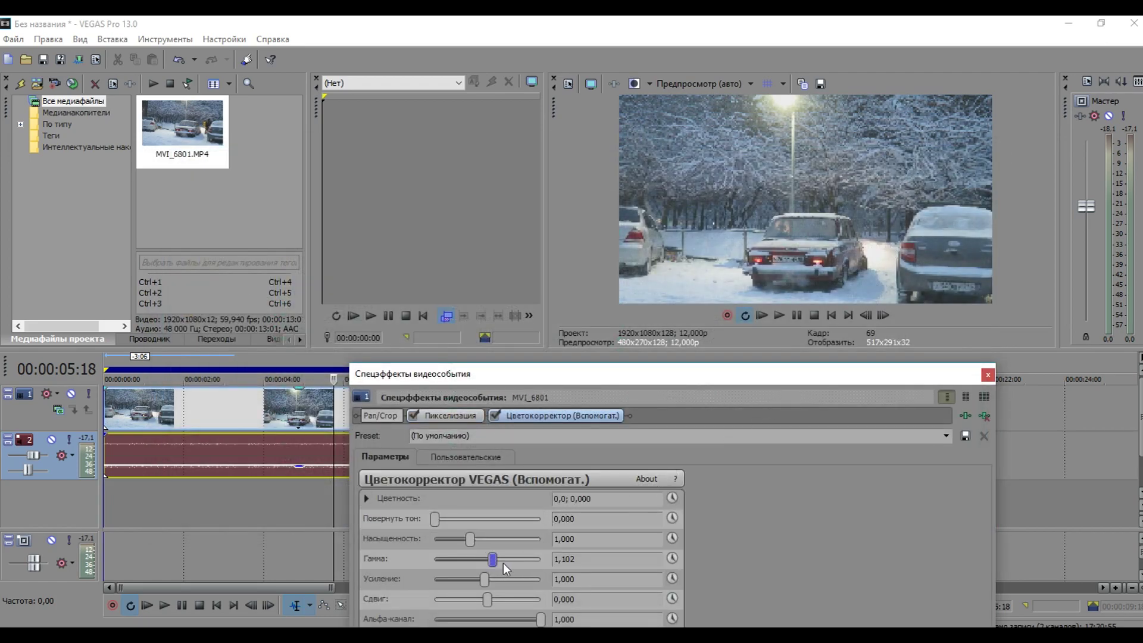
# Set the color corrector's gamma to 1,000 and its saturation to about 1,837
pyautogui.moveTo(492, 560); pyautogui.dragTo(483, 559)
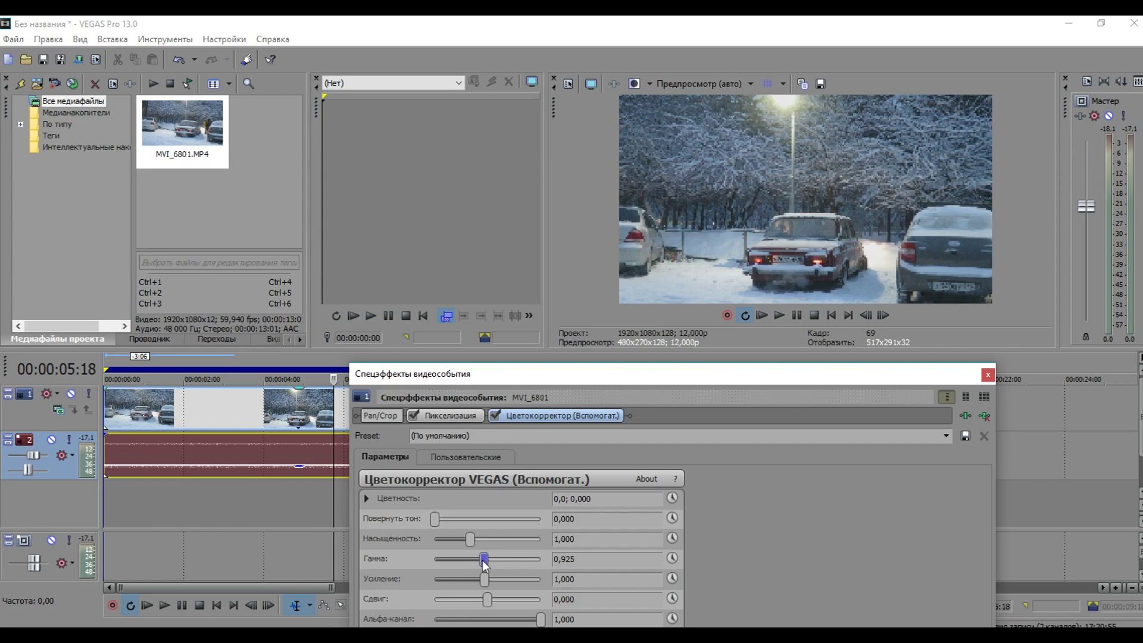
pyautogui.click(487, 558)
pyautogui.write('1')
pyautogui.click(582, 536)
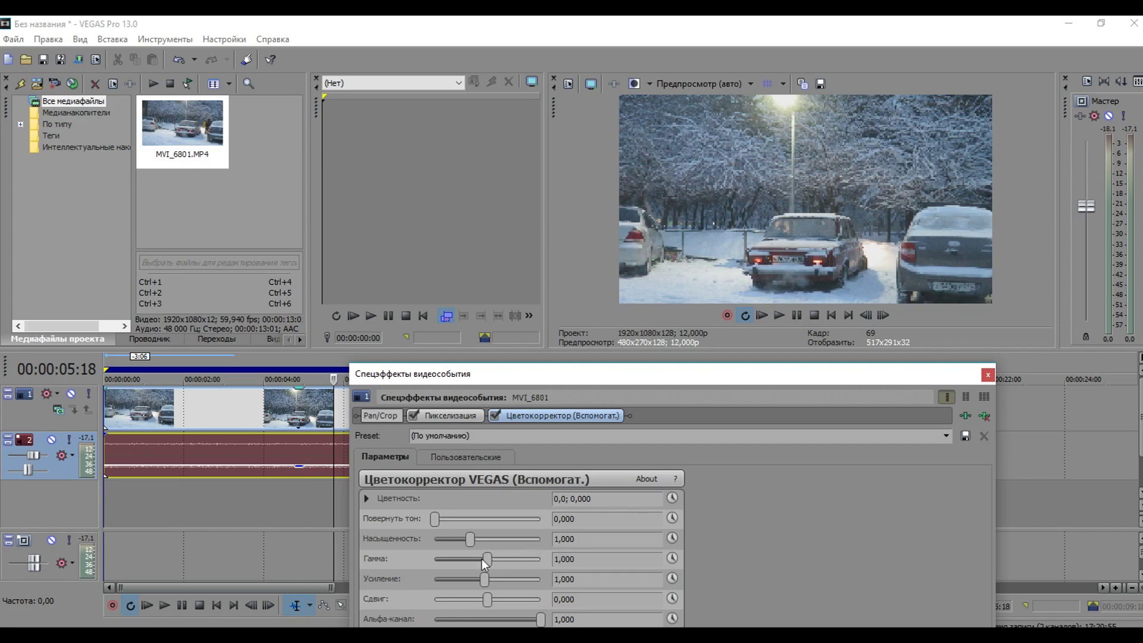
pyautogui.moveTo(470, 538); pyautogui.dragTo(499, 540)
# Add the Яркость и контраст VEGAS effect to the video event and raise its contrast to about 0,156 during playback
pyautogui.click(967, 415)
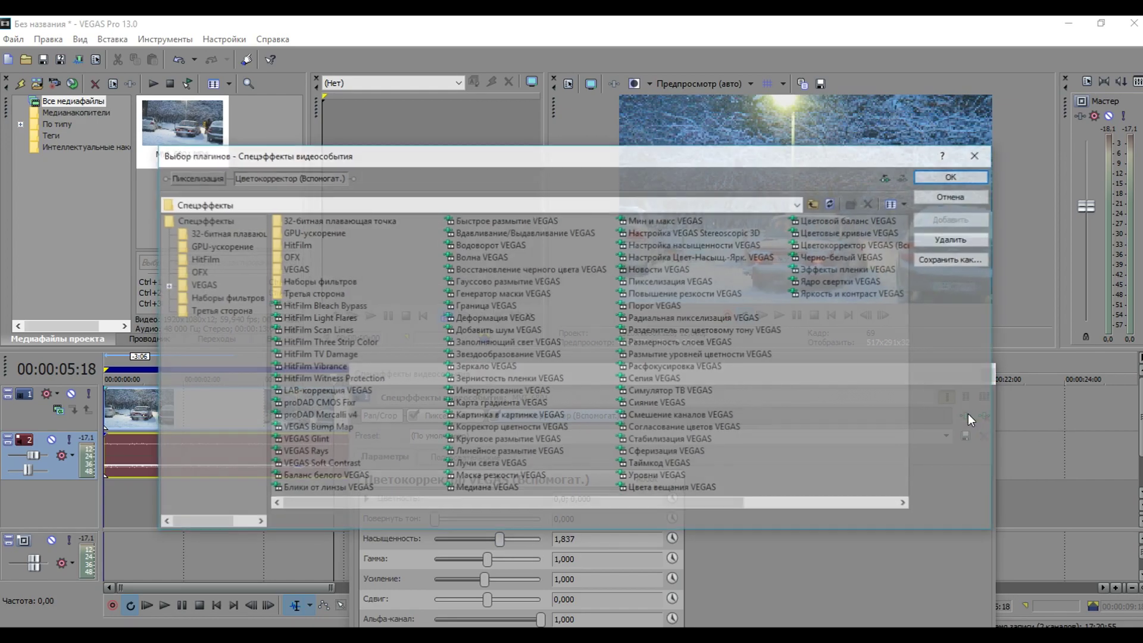
pyautogui.click(853, 296)
pyautogui.click(954, 218)
pyautogui.click(940, 176)
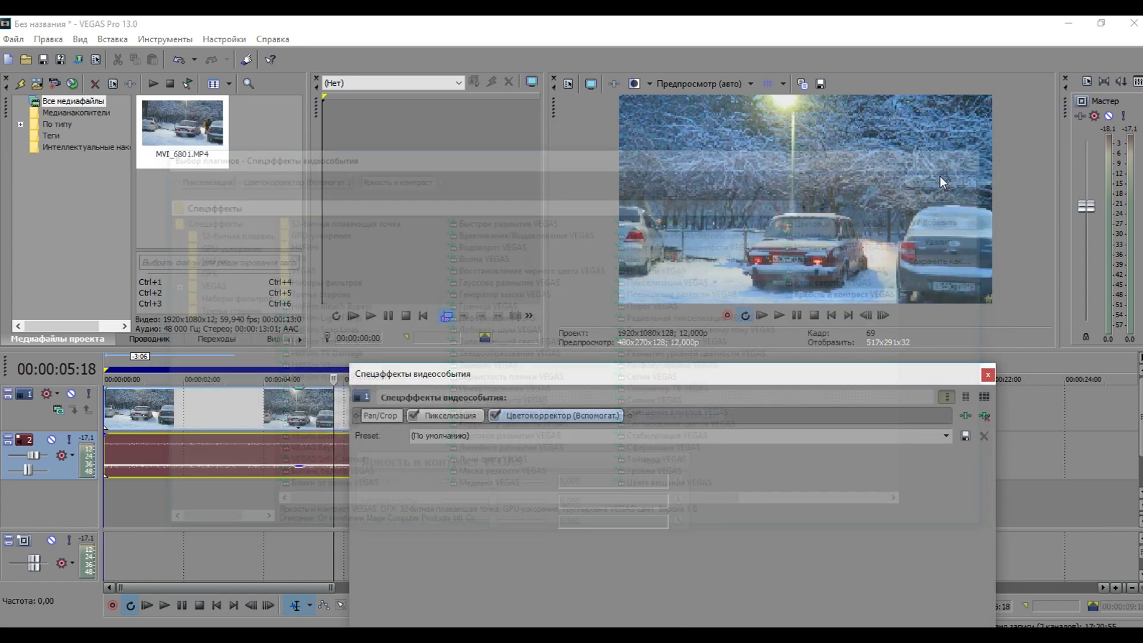
pyautogui.click(796, 315)
pyautogui.moveTo(495, 503); pyautogui.dragTo(503, 504)
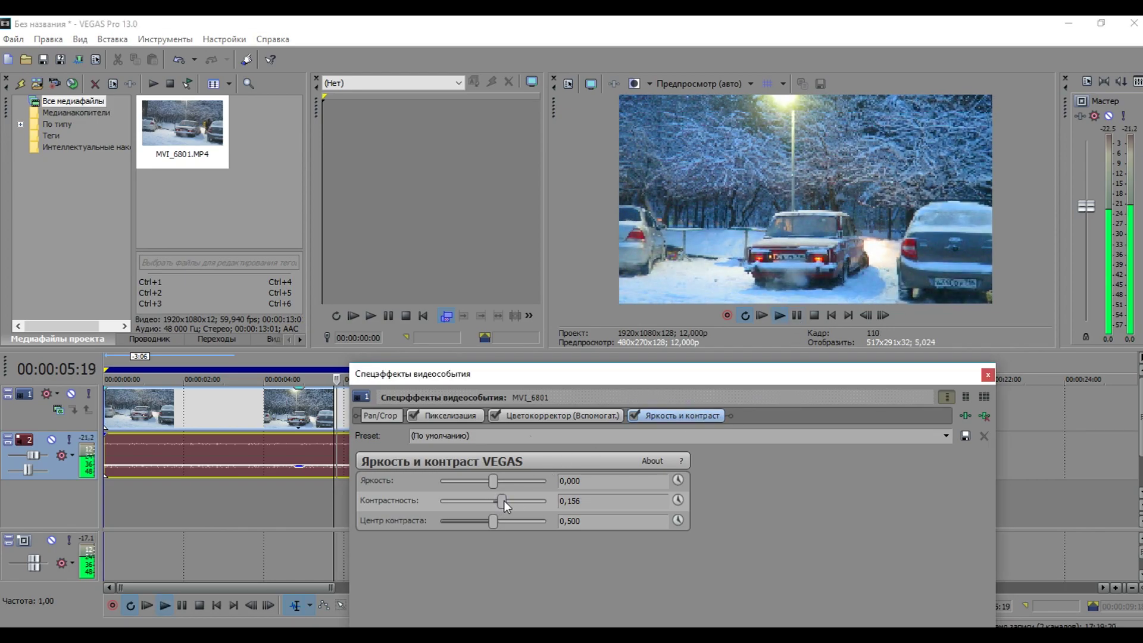
# Raise the contrast of the Яркость и контраст effect to 0,170 and check the clip in playback
pyautogui.moveTo(502, 500); pyautogui.dragTo(504, 501)
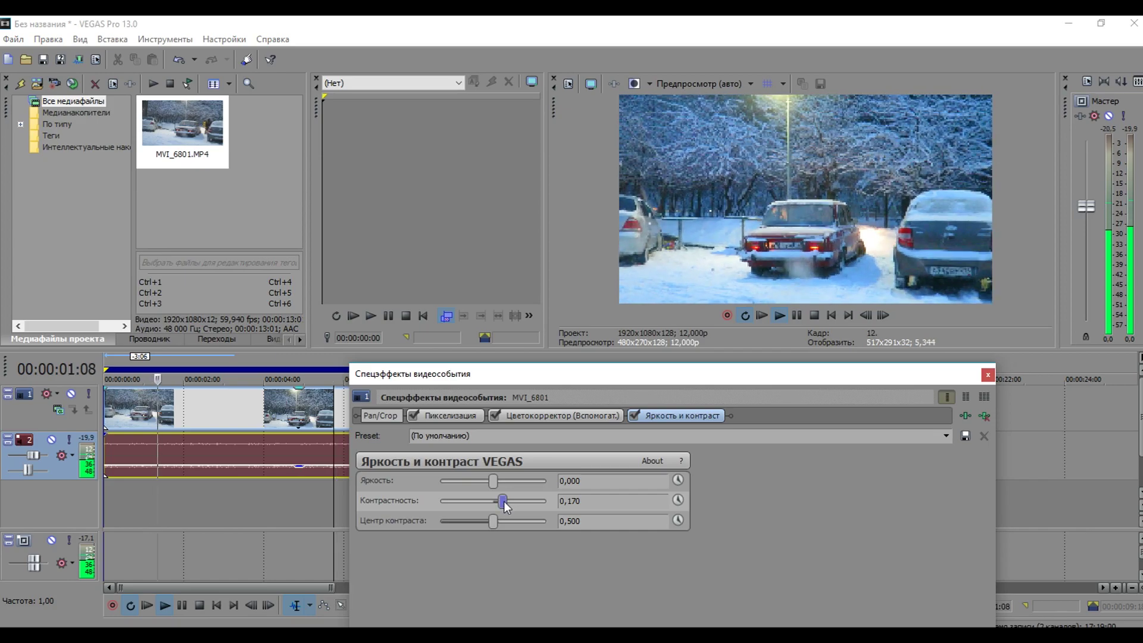
pyautogui.click(987, 375)
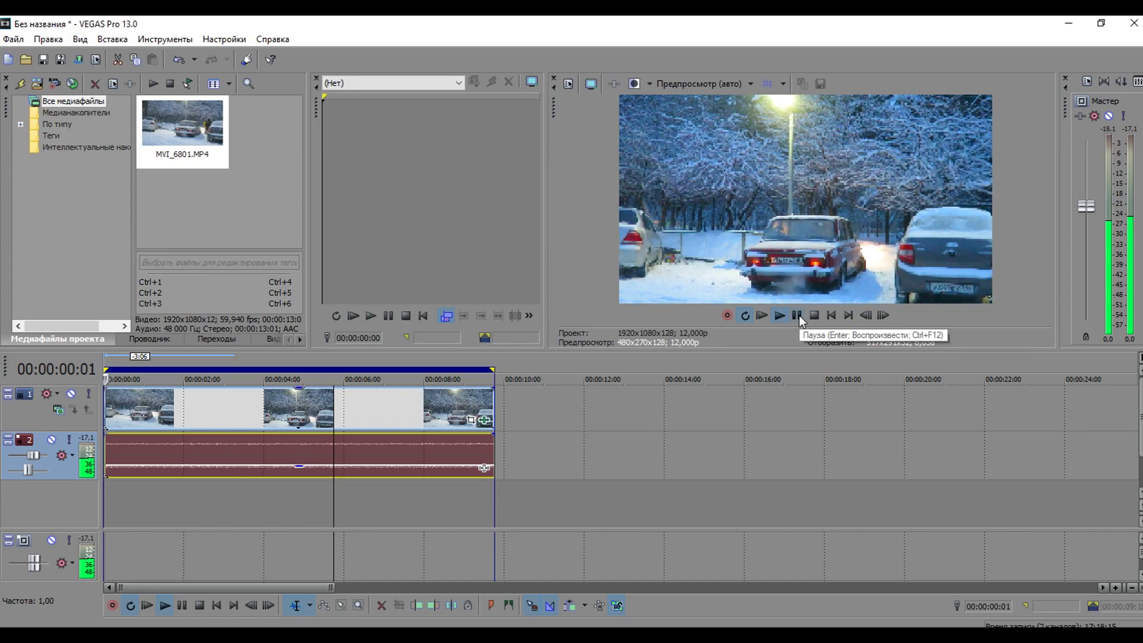
pyautogui.press('space')
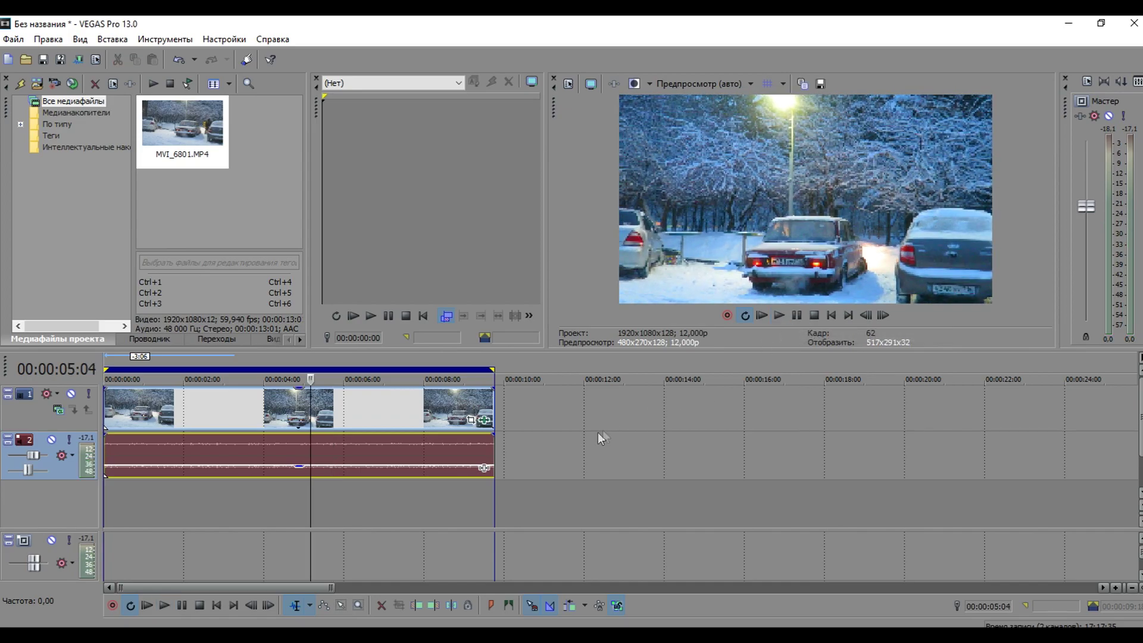
# Add the Добавить шум VEGAS effect to the video event's effect chain
pyautogui.click(484, 421)
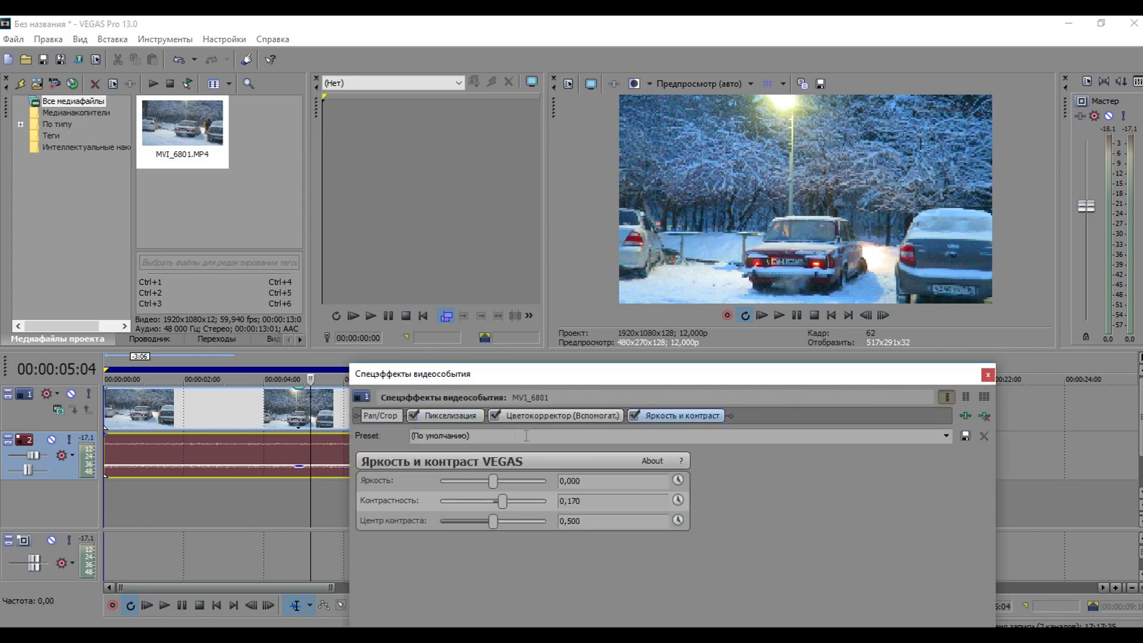
pyautogui.click(965, 416)
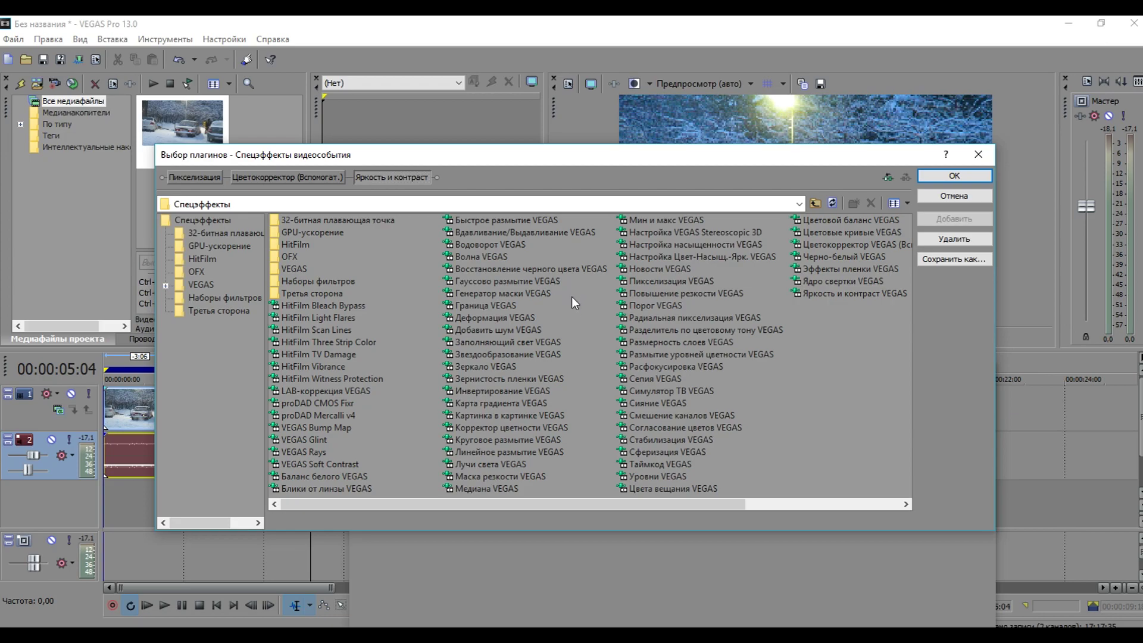
pyautogui.click(517, 328)
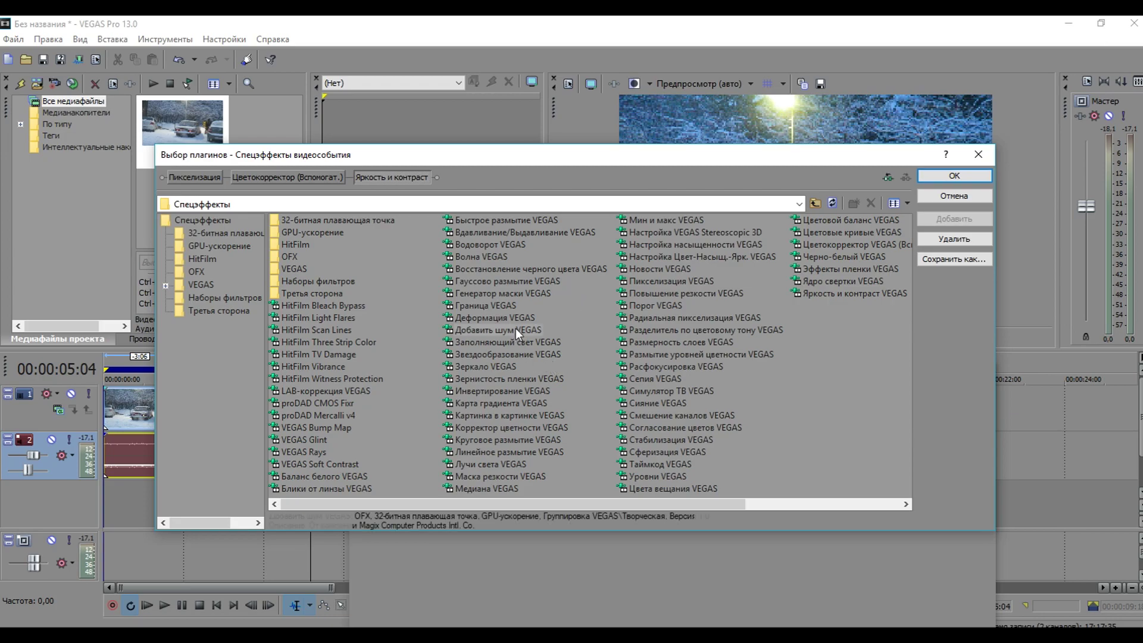
pyautogui.click(950, 220)
pyautogui.click(953, 176)
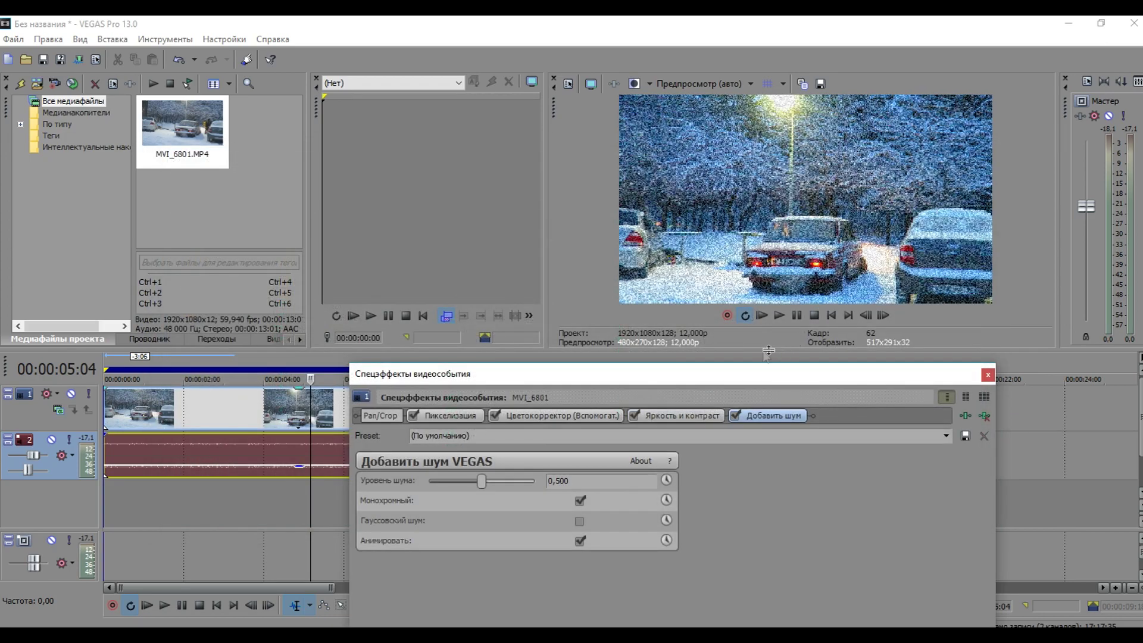
# Set the noise level of the Добавить шум effect to about 0,061 while checking playback
pyautogui.click(797, 315)
pyautogui.moveTo(481, 480); pyautogui.dragTo(434, 485)
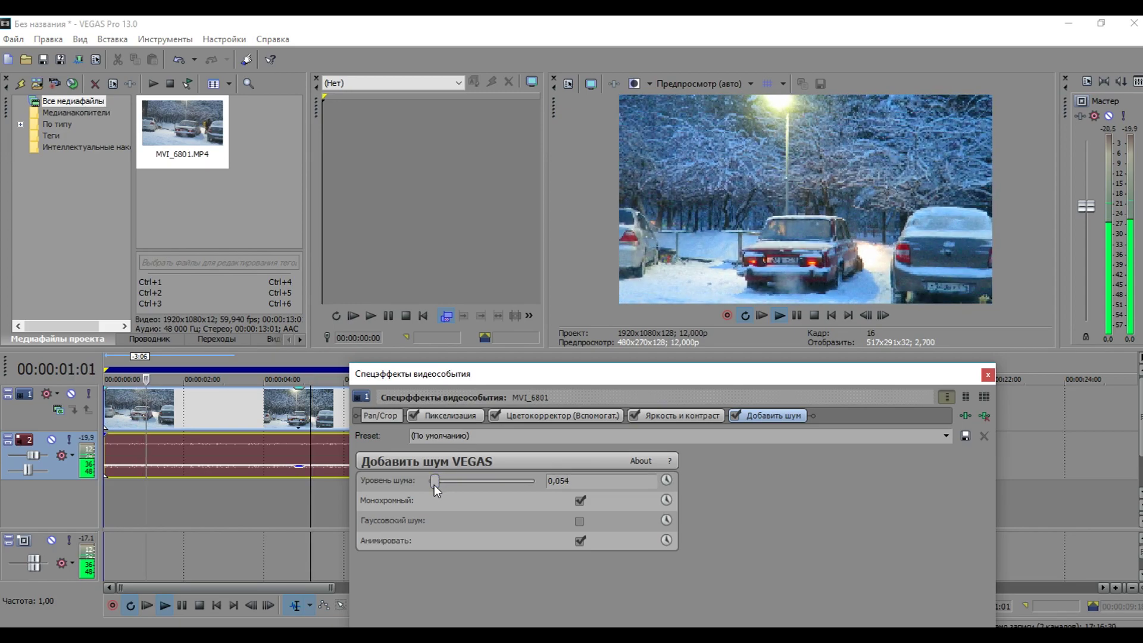
pyautogui.moveTo(434, 484); pyautogui.dragTo(434, 485)
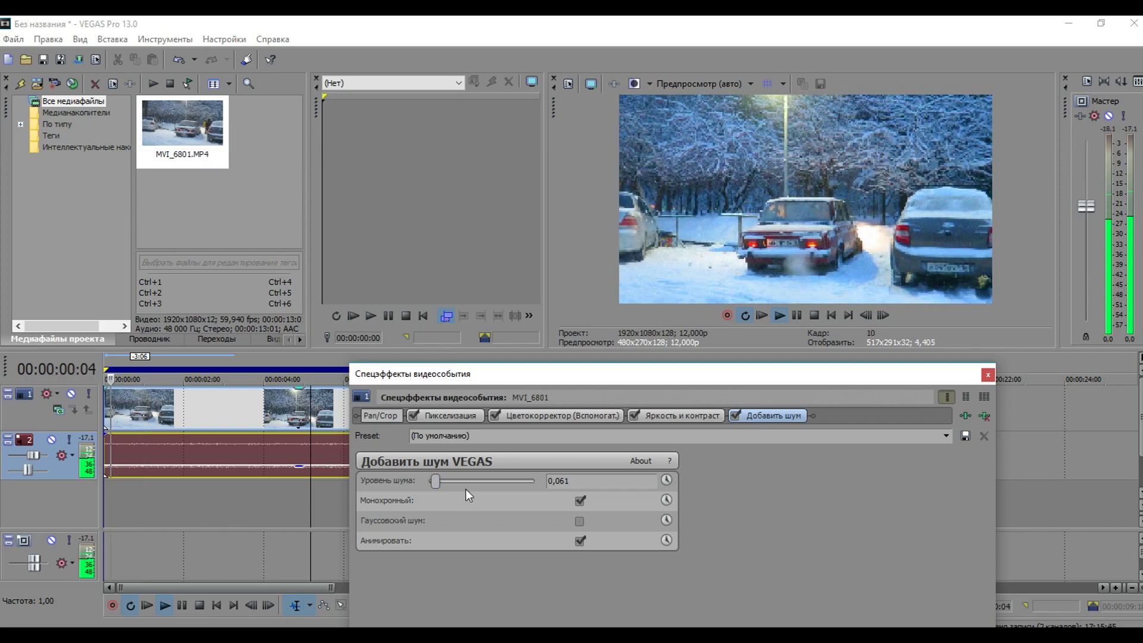
pyautogui.click(988, 376)
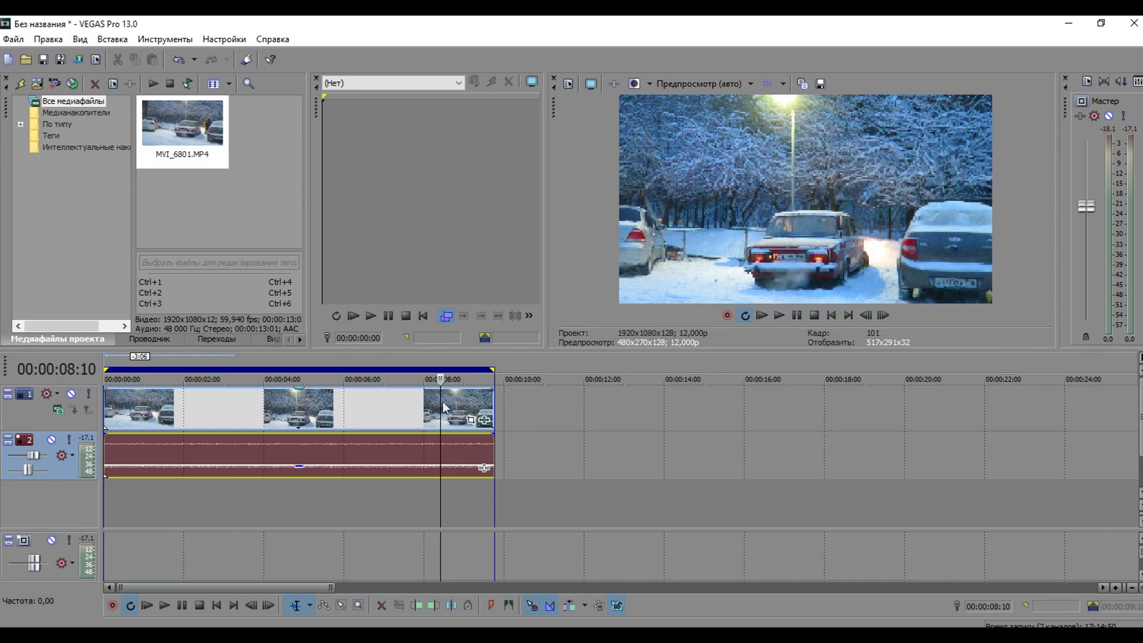
# Time-stretch only the video event so that it ends at about 00:00:14:16
pyautogui.click(408, 394)
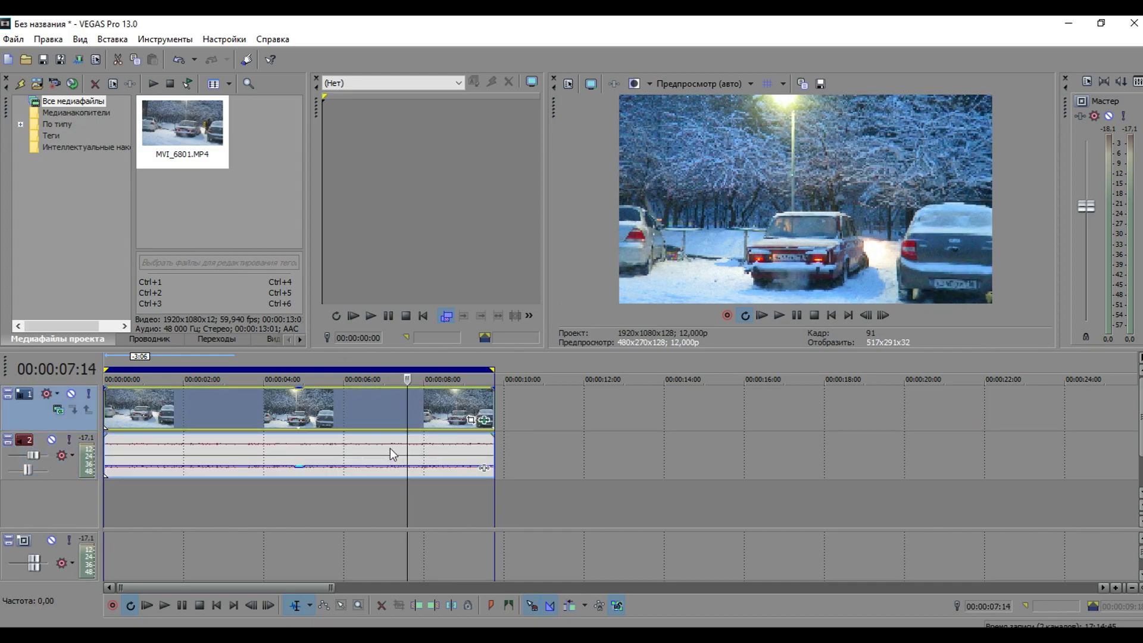
pyautogui.click(391, 448)
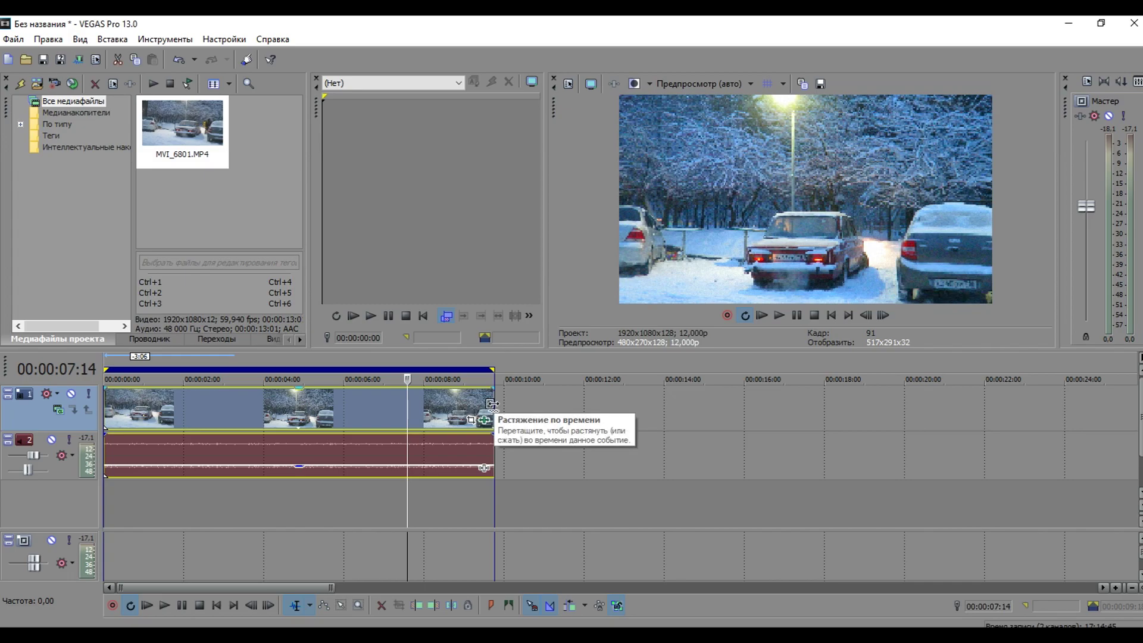
pyautogui.moveTo(491, 405); pyautogui.dragTo(690, 405)
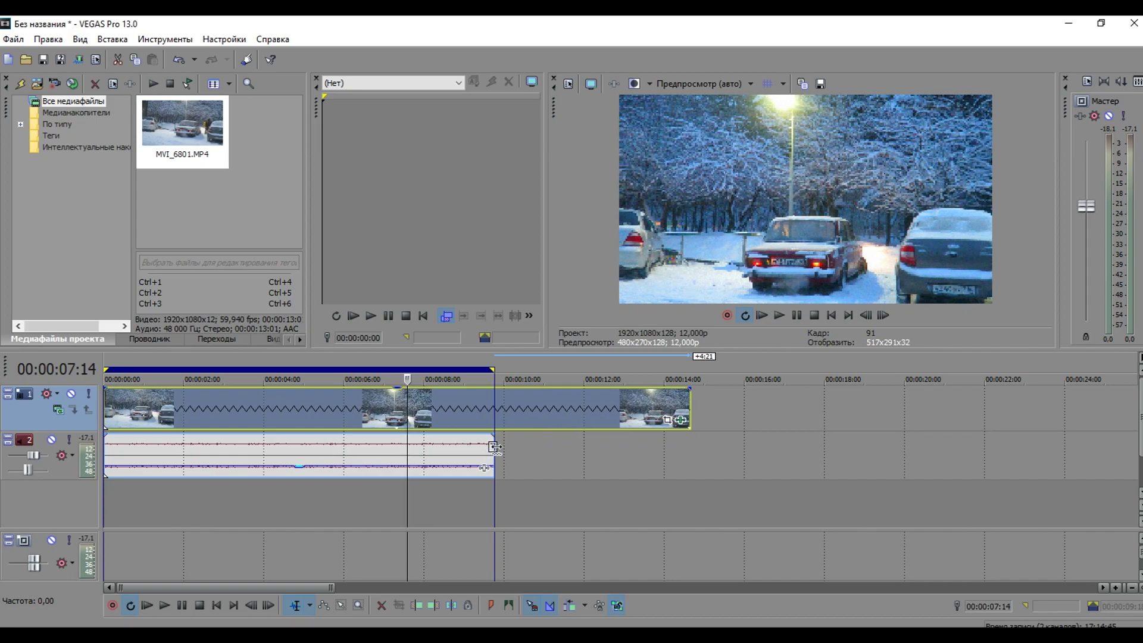
# Split the audio event at 00:00:04:04
pyautogui.moveTo(495, 447)
pyautogui.mouseDown()
pyautogui.moveTo(552, 457)
pyautogui.moveTo(500, 458)
pyautogui.mouseUp()
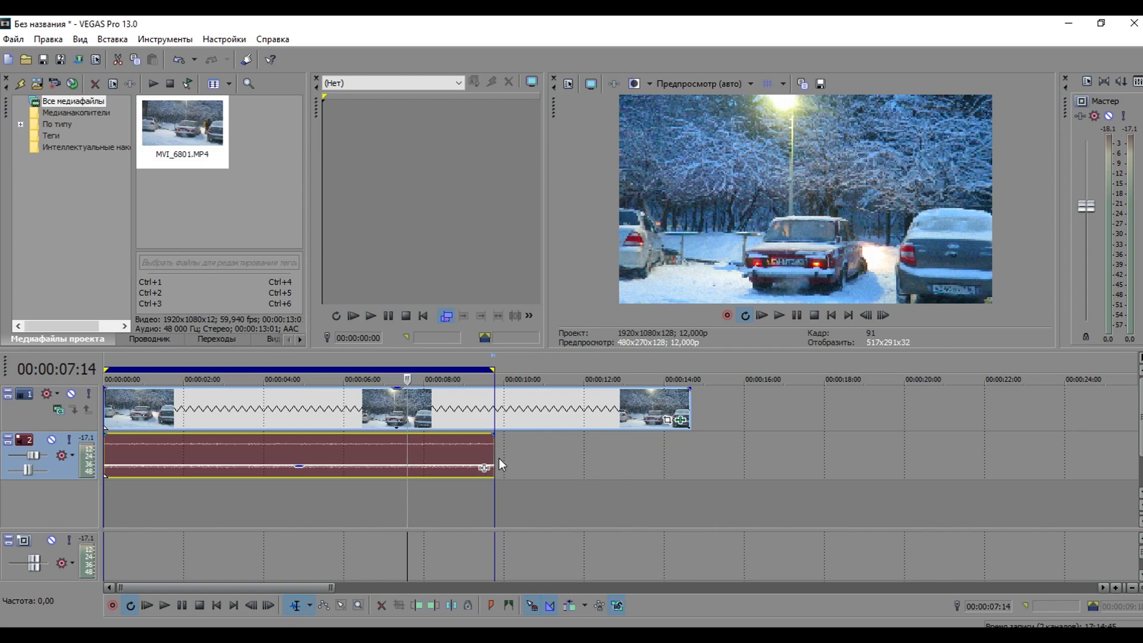
pyautogui.click(362, 455)
pyautogui.click(238, 454)
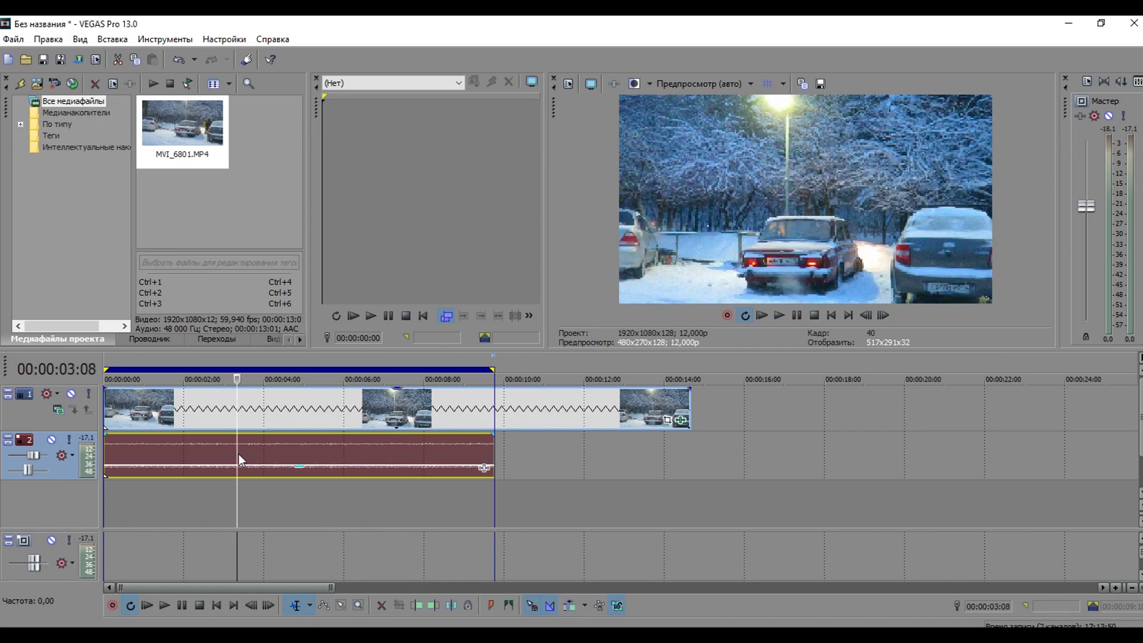
pyautogui.click(270, 451)
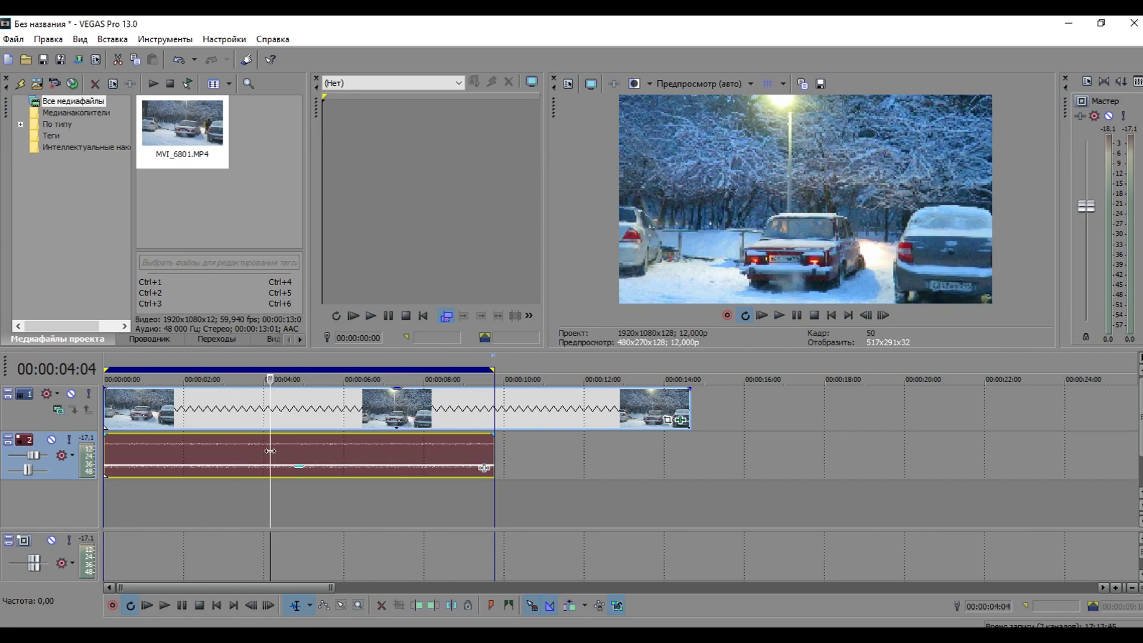
pyautogui.rightClick(270, 451)
pyautogui.click(304, 404)
# Copy the first audio piece, paste it on the audio track and align it with the end of the existing audio
pyautogui.click(213, 450)
pyautogui.rightClick(213, 450)
pyautogui.click(266, 302)
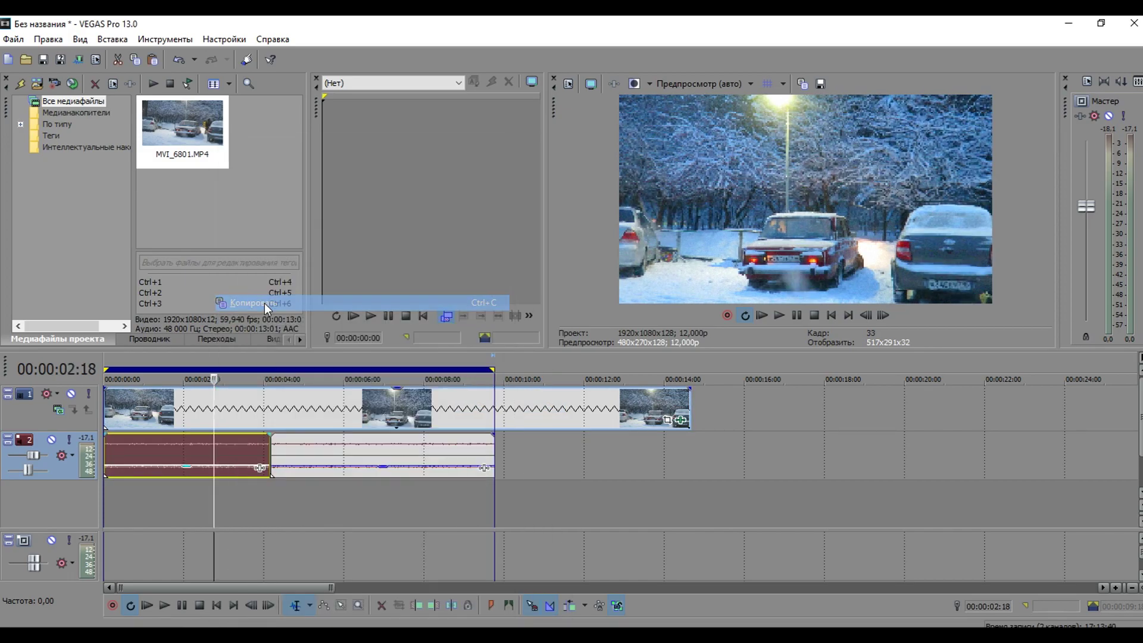
pyautogui.click(547, 445)
pyautogui.rightClick(548, 445)
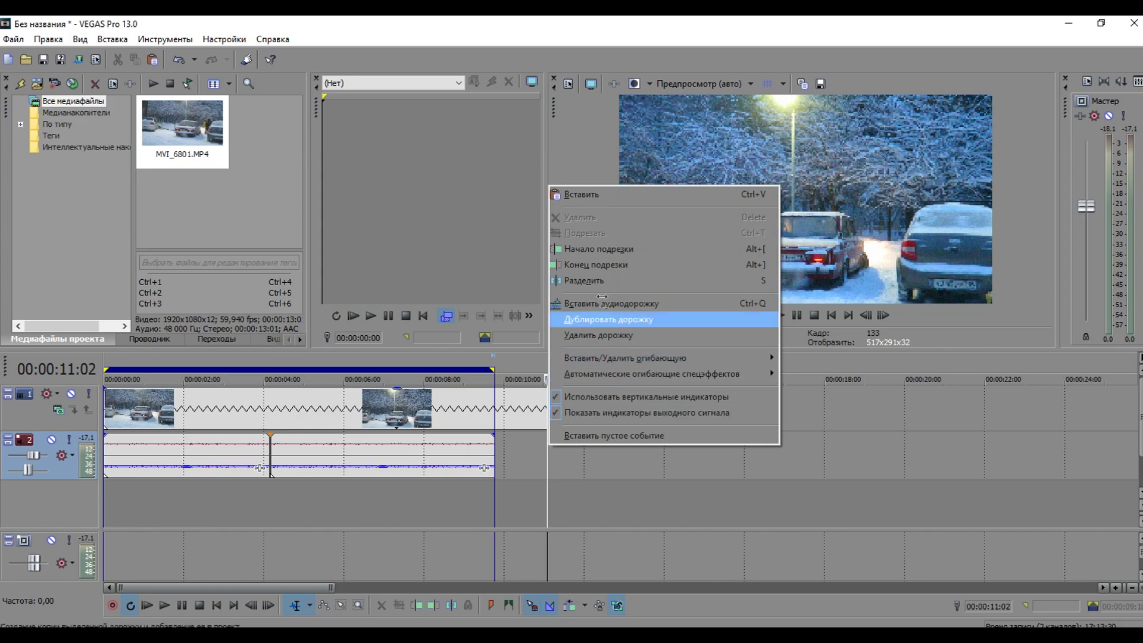
pyautogui.click(596, 196)
pyautogui.moveTo(608, 454); pyautogui.dragTo(553, 452)
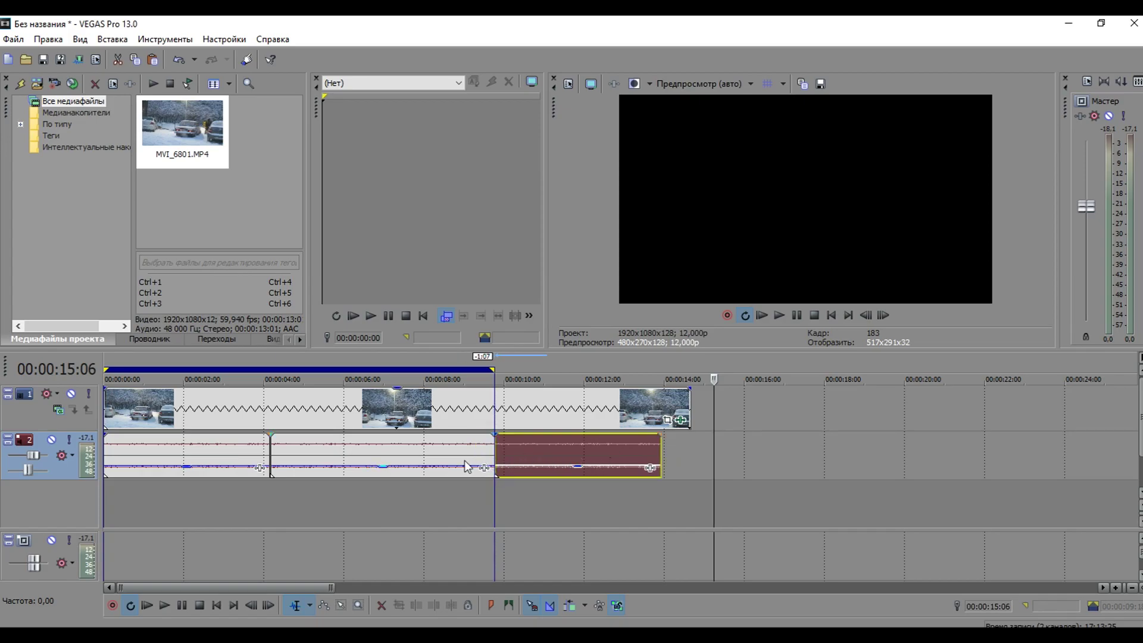
# Extend the loop region over the full stretched video, up to 00:00:14:16
pyautogui.click(537, 451)
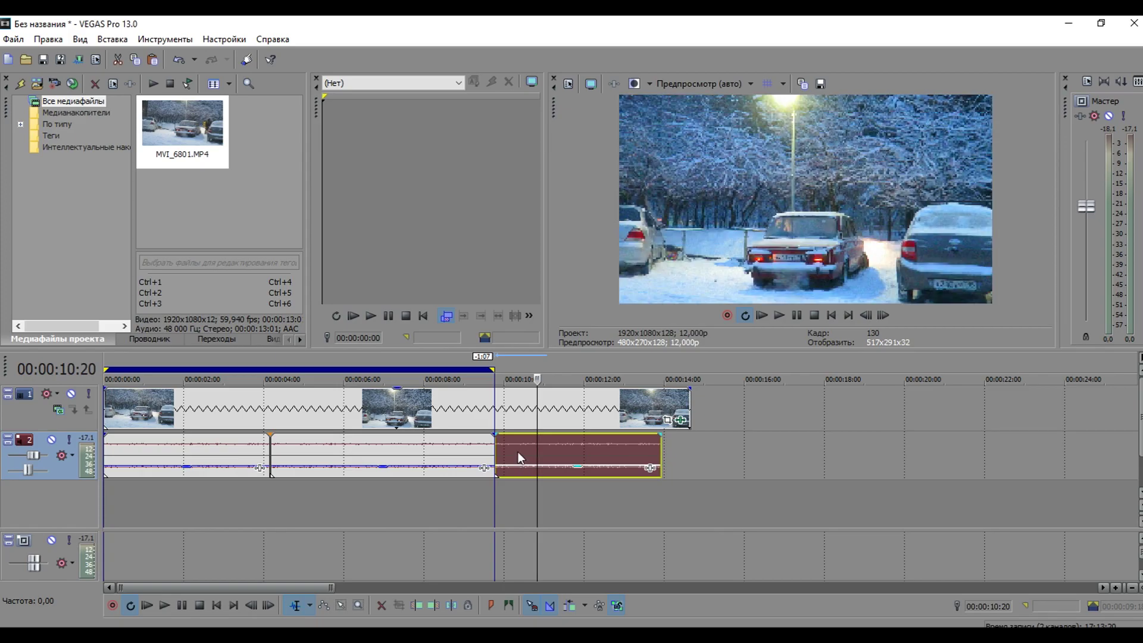
pyautogui.click(524, 357)
pyautogui.doubleClick(544, 355)
# Shift the pasted audio piece 6 frames earlier and trim the preceding piece to remove the crossfade between them
pyautogui.moveTo(531, 451); pyautogui.dragTo(521, 453)
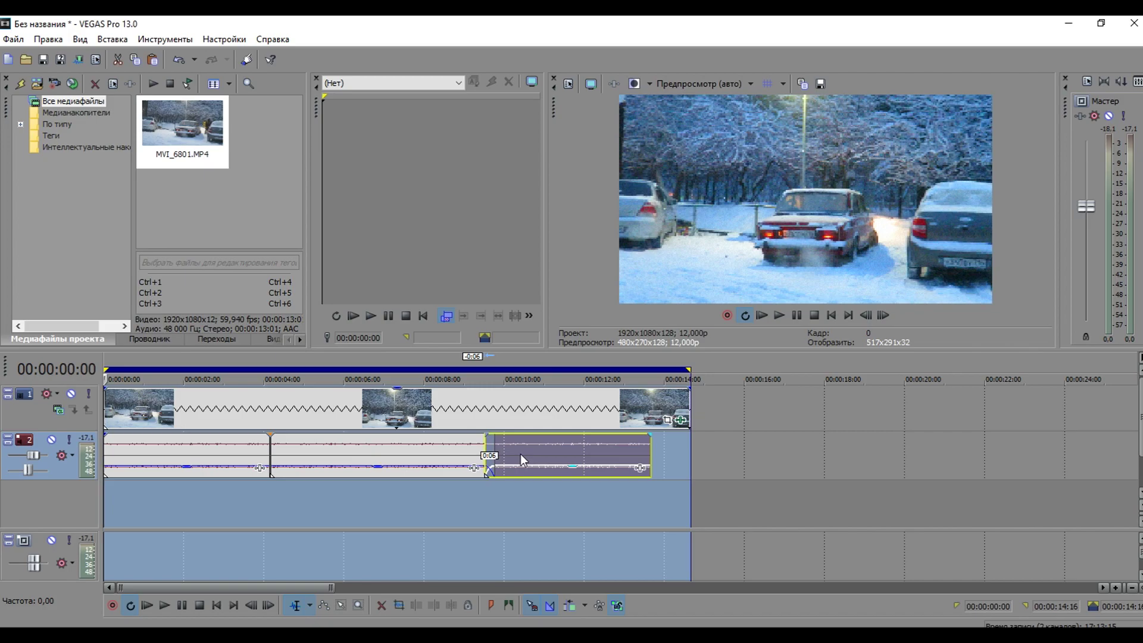
pyautogui.click(487, 475)
pyautogui.click(494, 468)
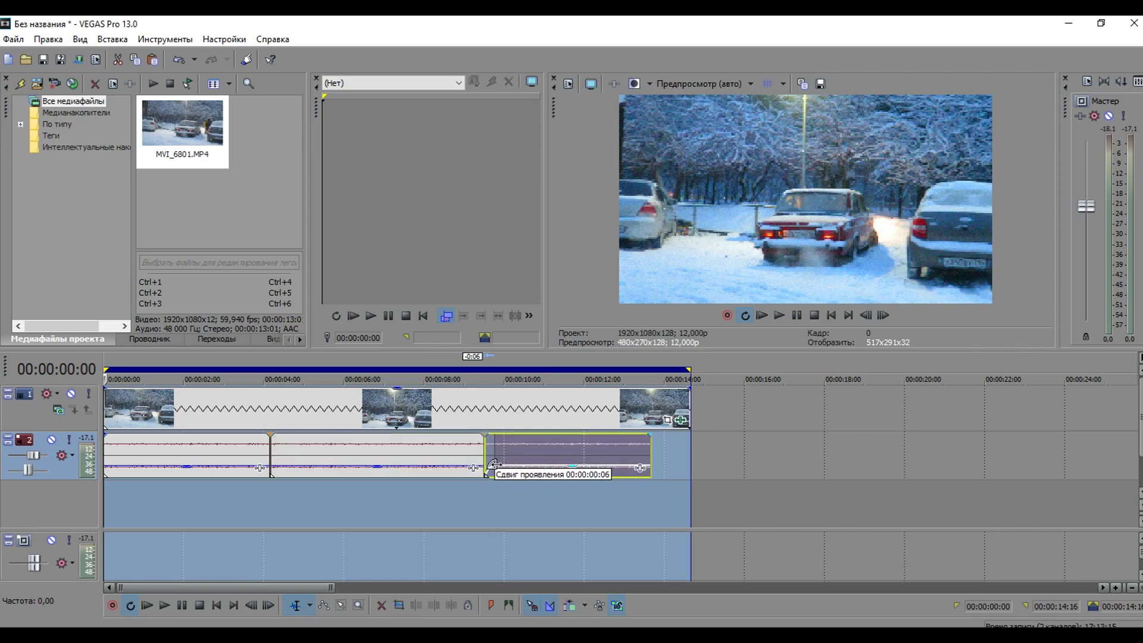
# Split the pasted audio piece at 00:00:12:14
pyautogui.click(607, 451)
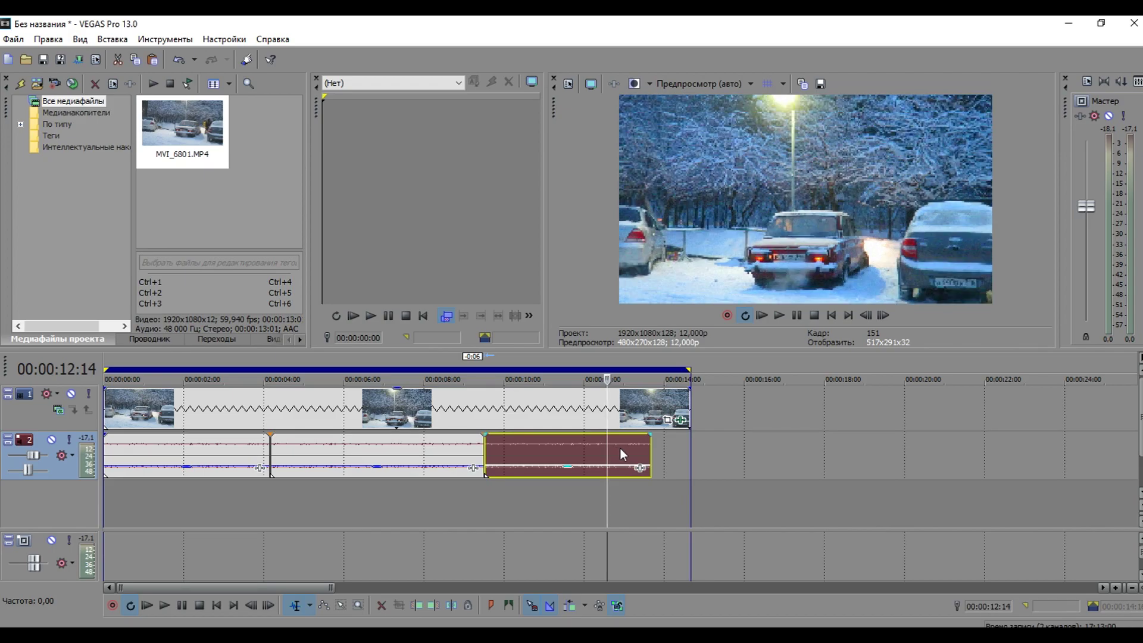
pyautogui.press('Delete')
pyautogui.hotkey('ctrl', 'z')
pyautogui.press('s')
# Copy the last short audio piece and paste it into the empty space after it on the same track
pyautogui.rightClick(620, 448)
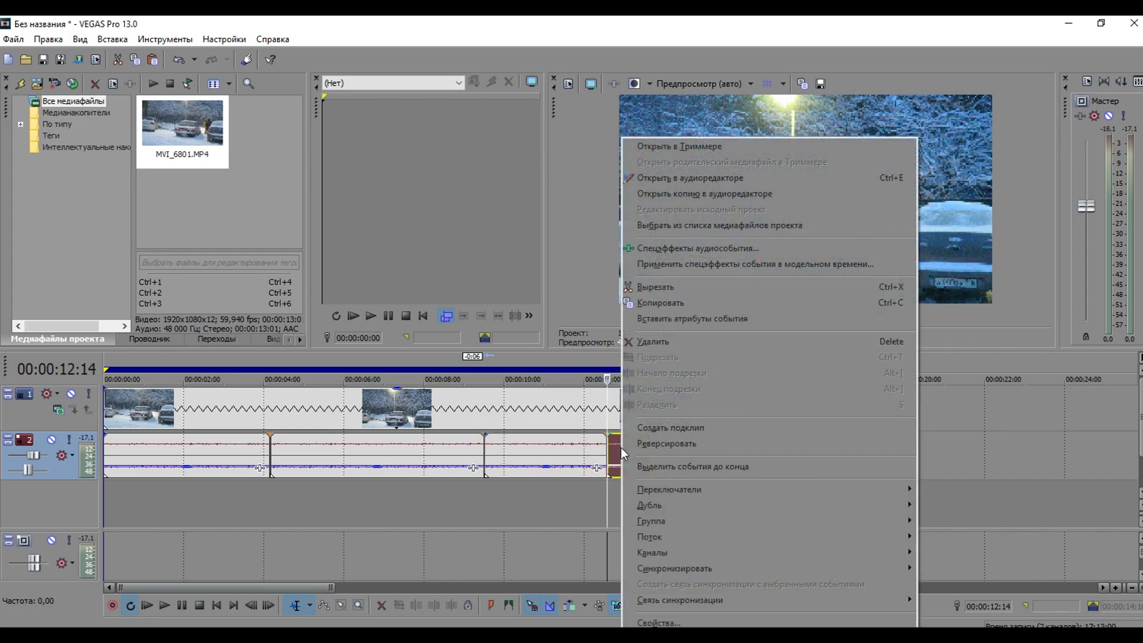
pyautogui.click(657, 302)
pyautogui.click(666, 452)
pyautogui.rightClick(666, 452)
pyautogui.click(699, 201)
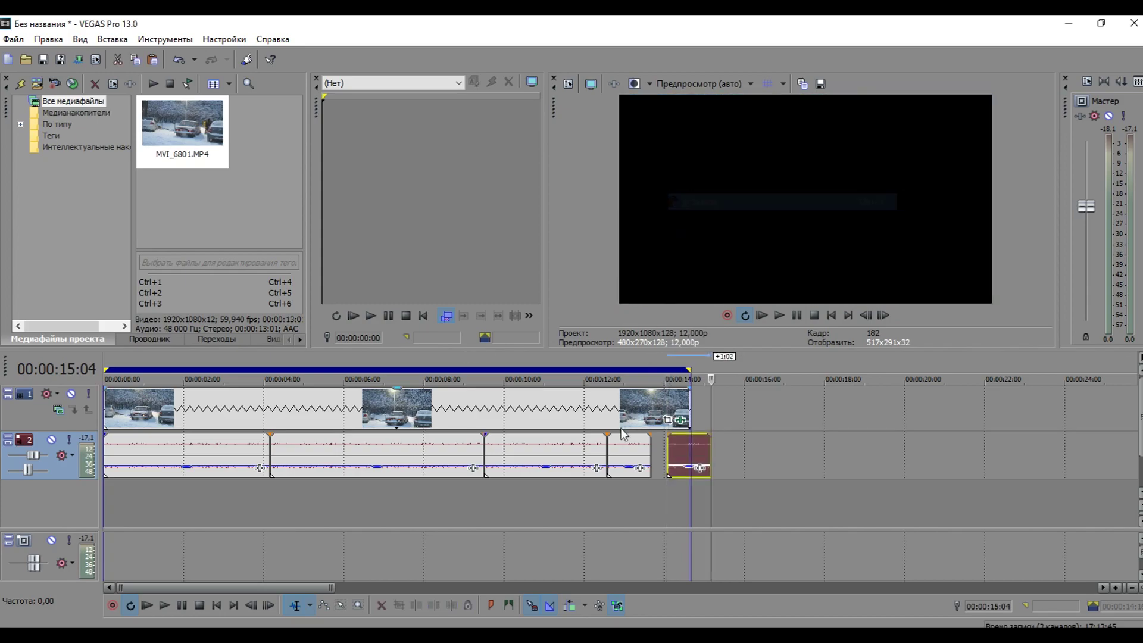
# Shift the short audio piece after the 00:00:12:14 split 2 frames earlier and trim the piece before it to remove the overlap
pyautogui.scroll(2, 632, 460)
pyautogui.moveTo(458, 444); pyautogui.dragTo(451, 448)
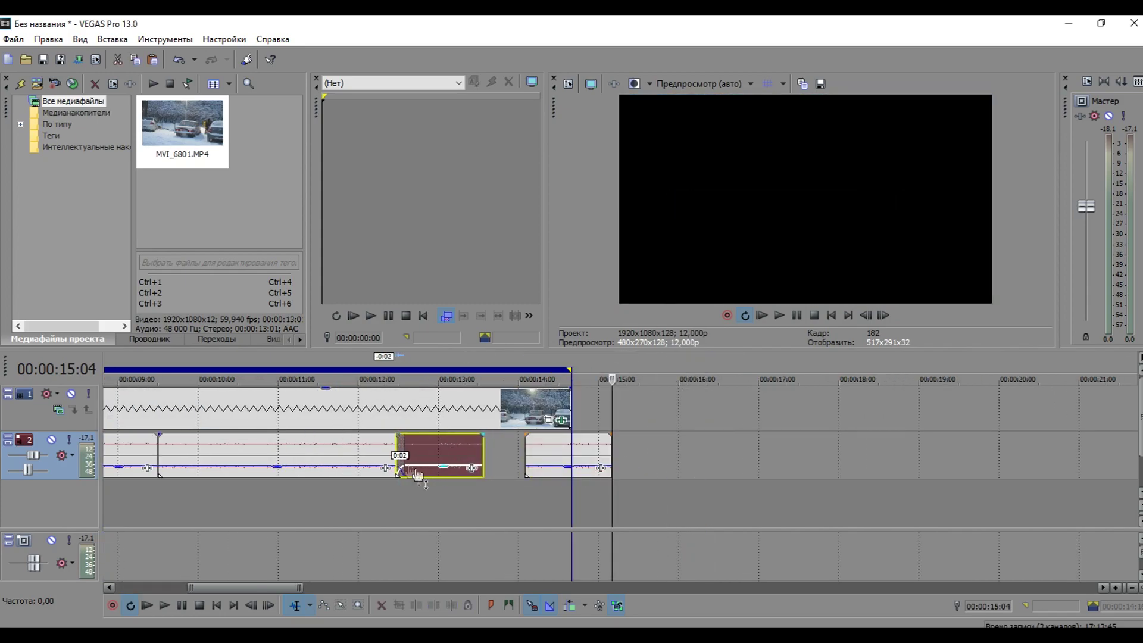
pyautogui.click(401, 469)
pyautogui.moveTo(402, 468); pyautogui.dragTo(394, 469)
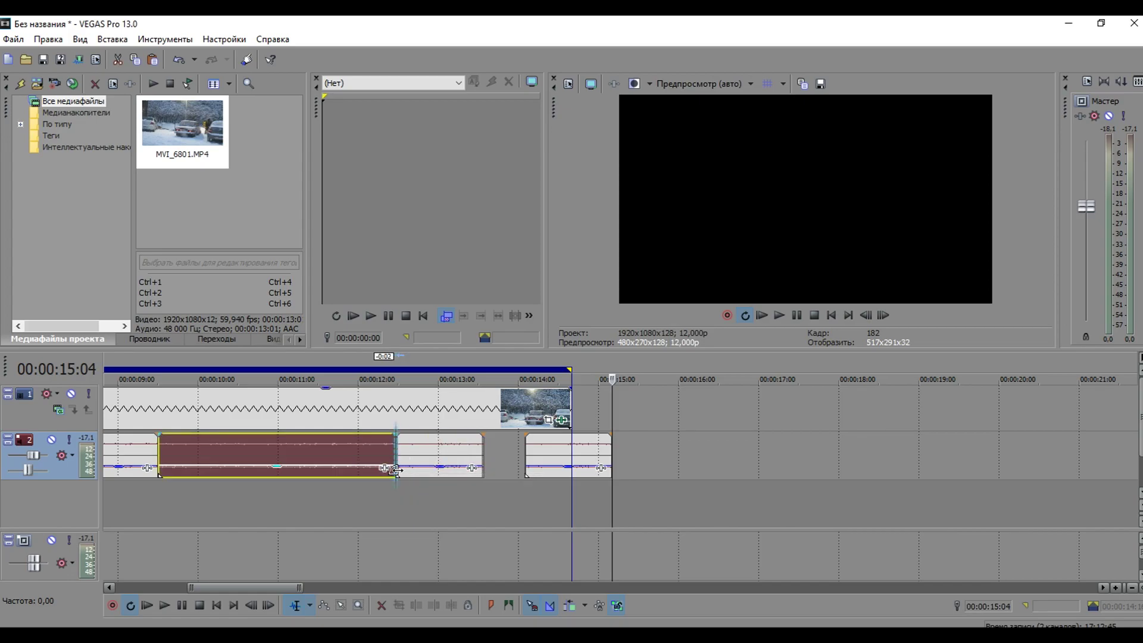
# Join the newly pasted audio piece to the preceding one without overlap and extend its end to the end of the video
pyautogui.moveTo(535, 456); pyautogui.dragTo(481, 465)
pyautogui.click(470, 467)
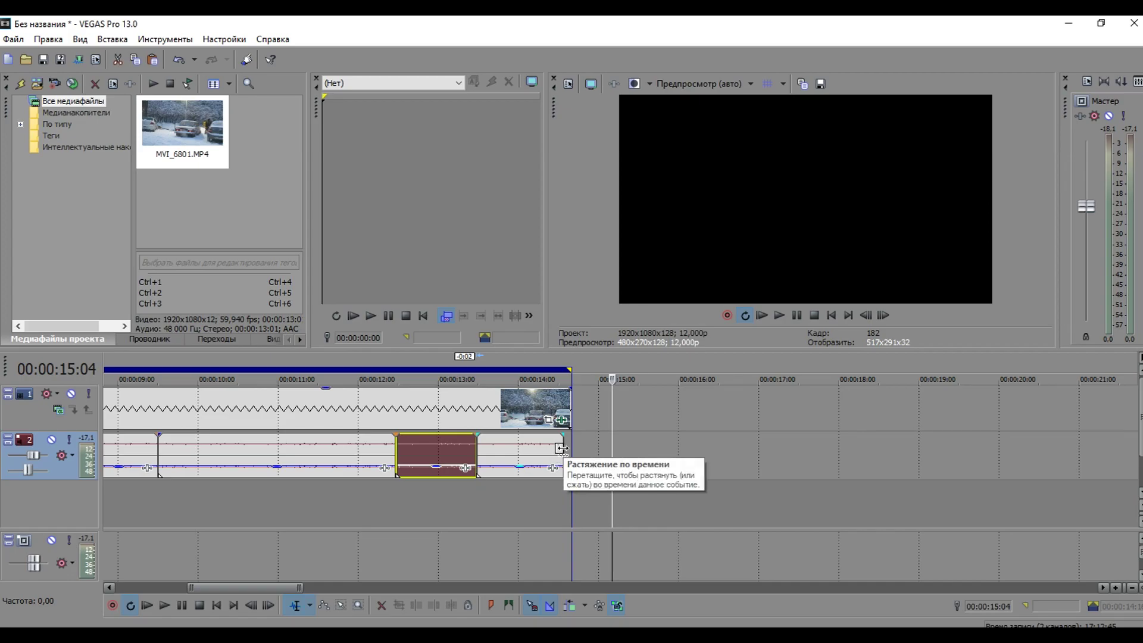
pyautogui.moveTo(561, 447); pyautogui.dragTo(569, 448)
pyautogui.scroll(-5, 570, 484)
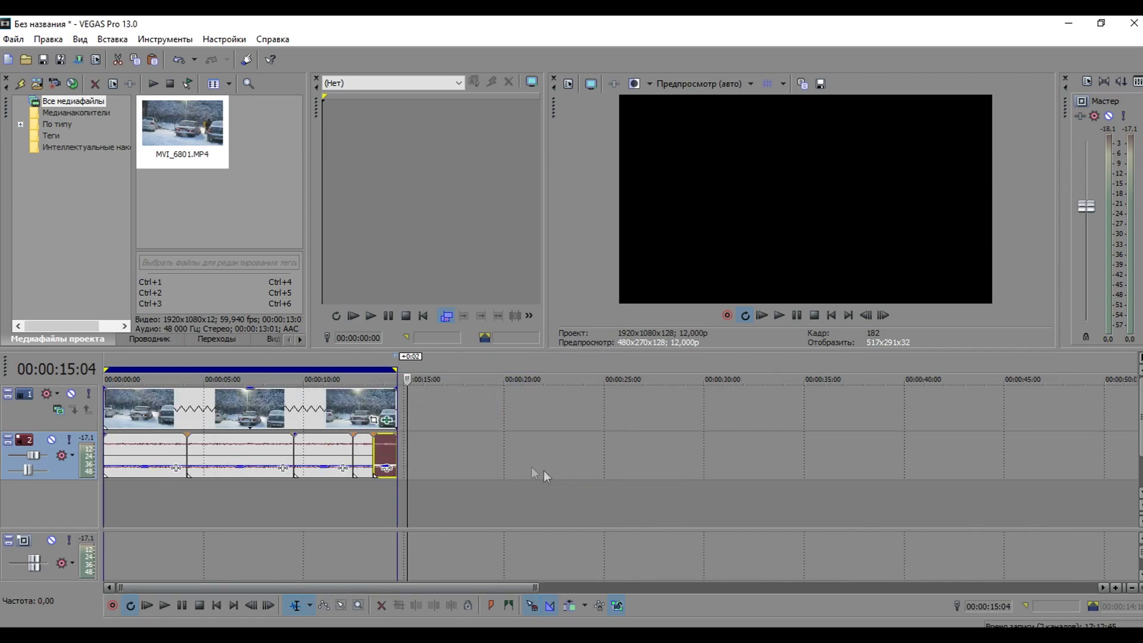
# During looped playback, lower the gain of all five audio pieces, the second to about -26,1 dB, and raise the master volume to about 3,0 dB
pyautogui.doubleClick(354, 368)
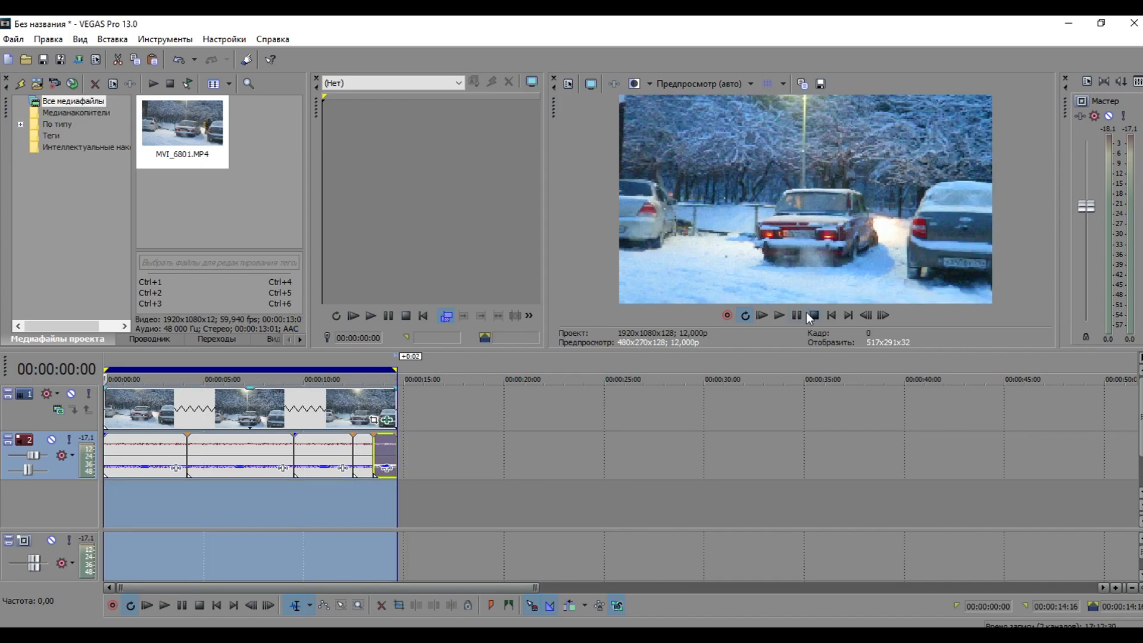
pyautogui.click(781, 315)
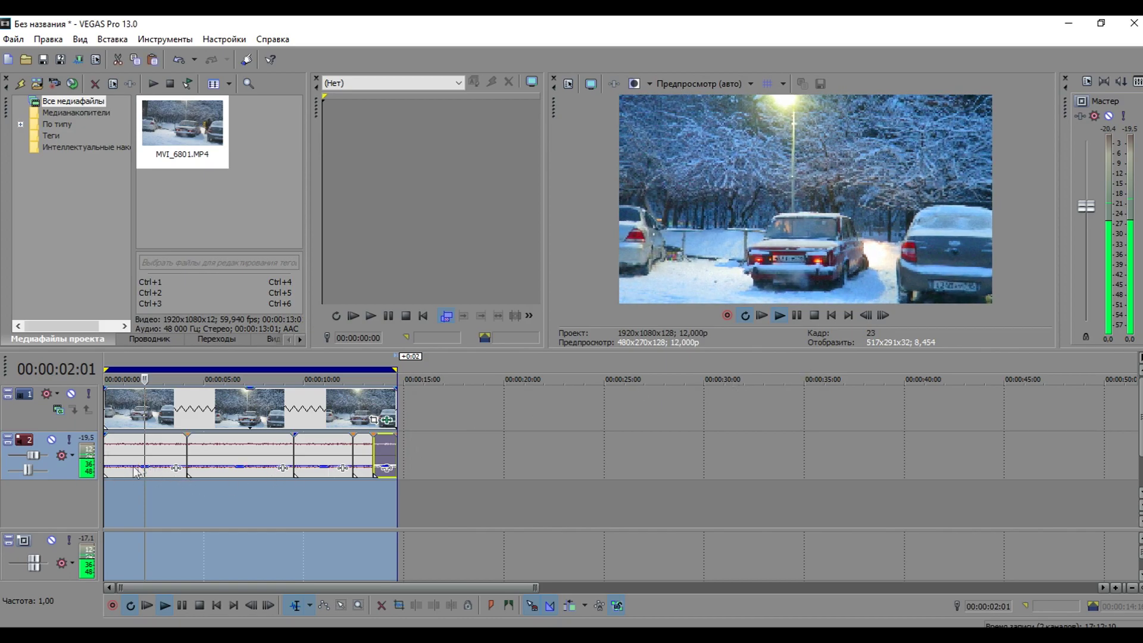
pyautogui.moveTo(145, 435); pyautogui.dragTo(145, 479)
pyautogui.moveTo(241, 434); pyautogui.dragTo(234, 481)
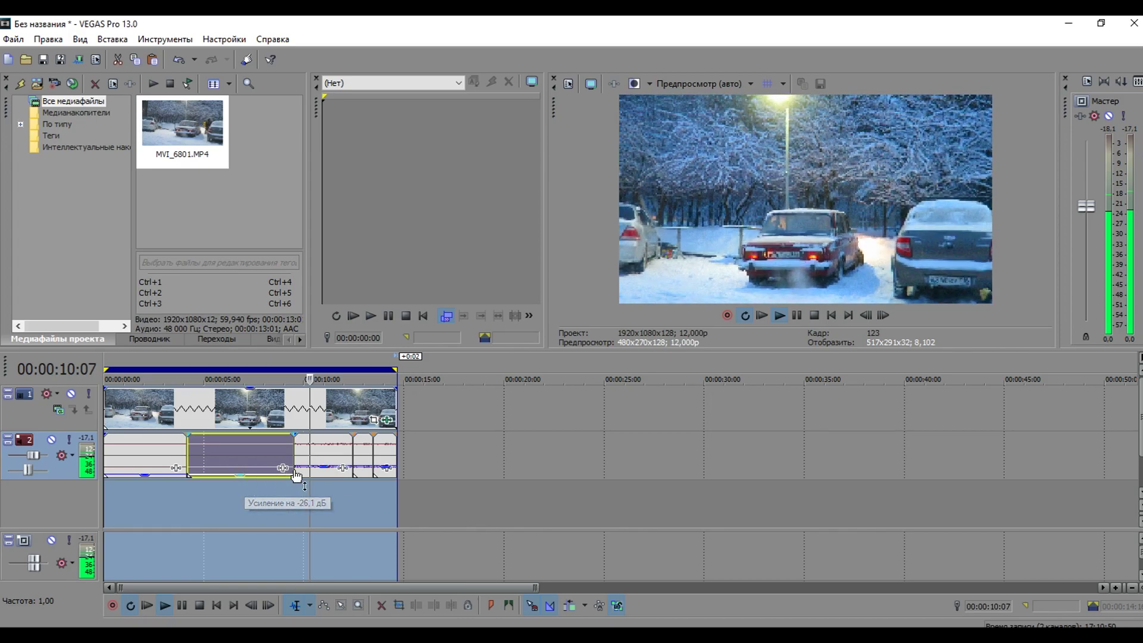
pyautogui.moveTo(324, 436); pyautogui.dragTo(326, 478)
pyautogui.moveTo(362, 436); pyautogui.dragTo(364, 479)
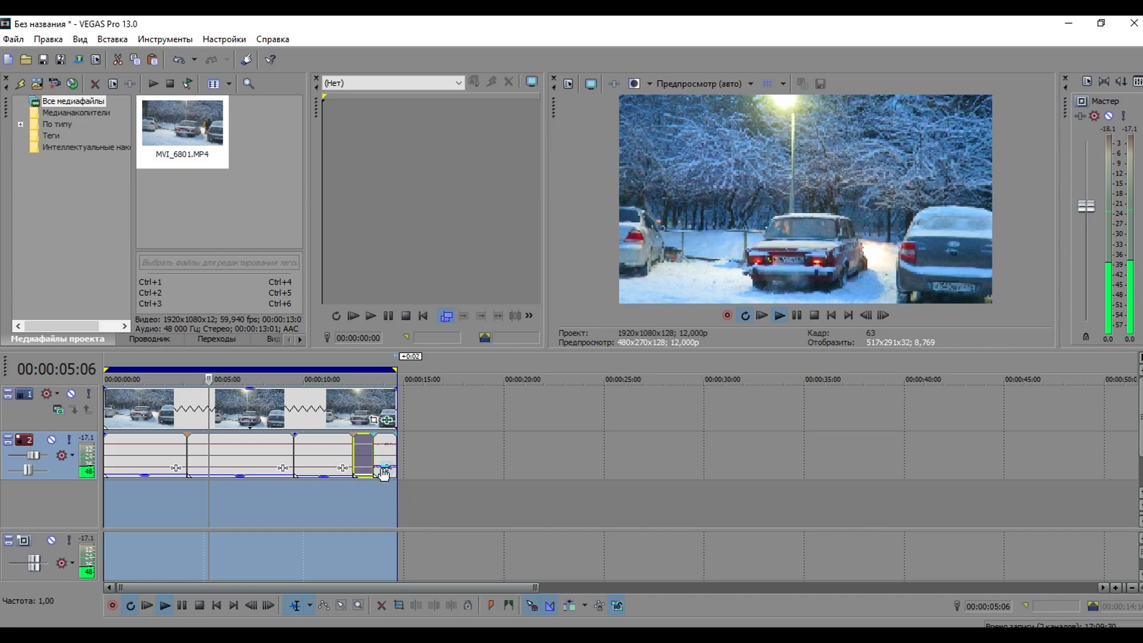
pyautogui.moveTo(379, 473); pyautogui.dragTo(380, 480)
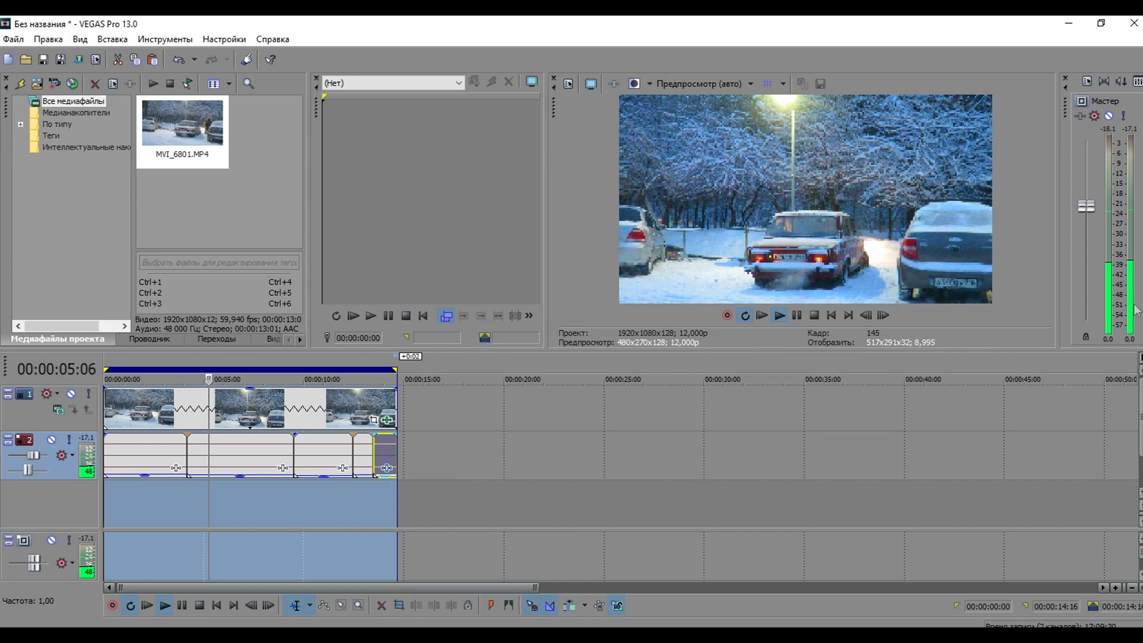
pyautogui.moveTo(1086, 206); pyautogui.dragTo(1087, 172)
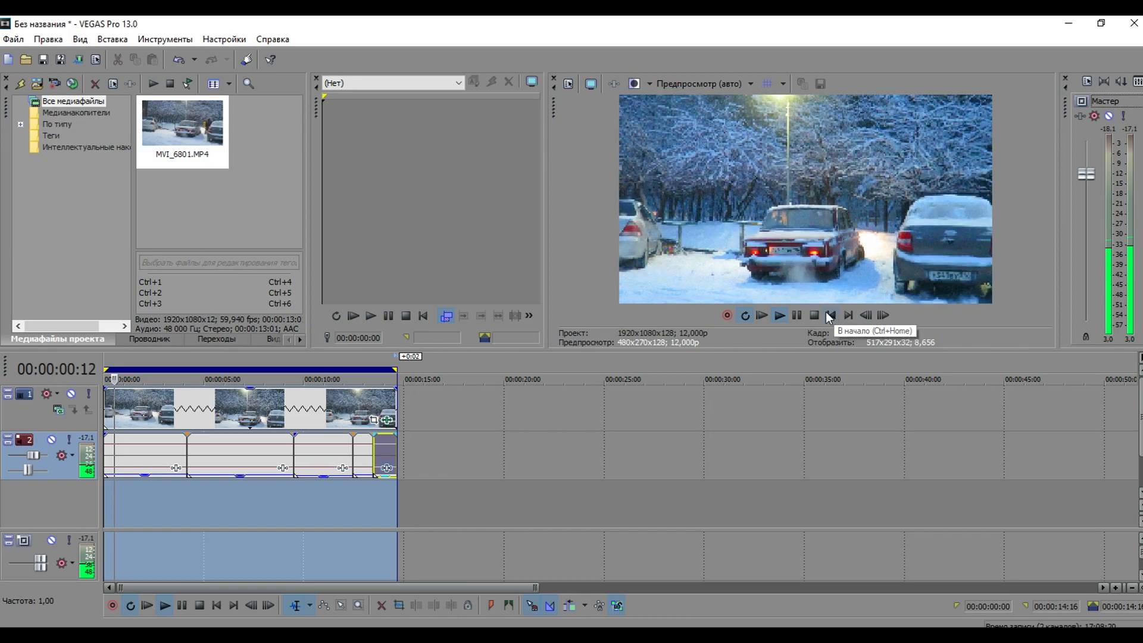
# Trim the start of the video and the first audio piece at 00:00:00:18, fit the loop region to the shortened clip and preview it
pyautogui.click(832, 312)
pyautogui.click(797, 316)
pyautogui.moveTo(136, 406)
pyautogui.mouseDown()
pyautogui.moveTo(95, 409)
pyautogui.moveTo(117, 414)
pyautogui.mouseUp()
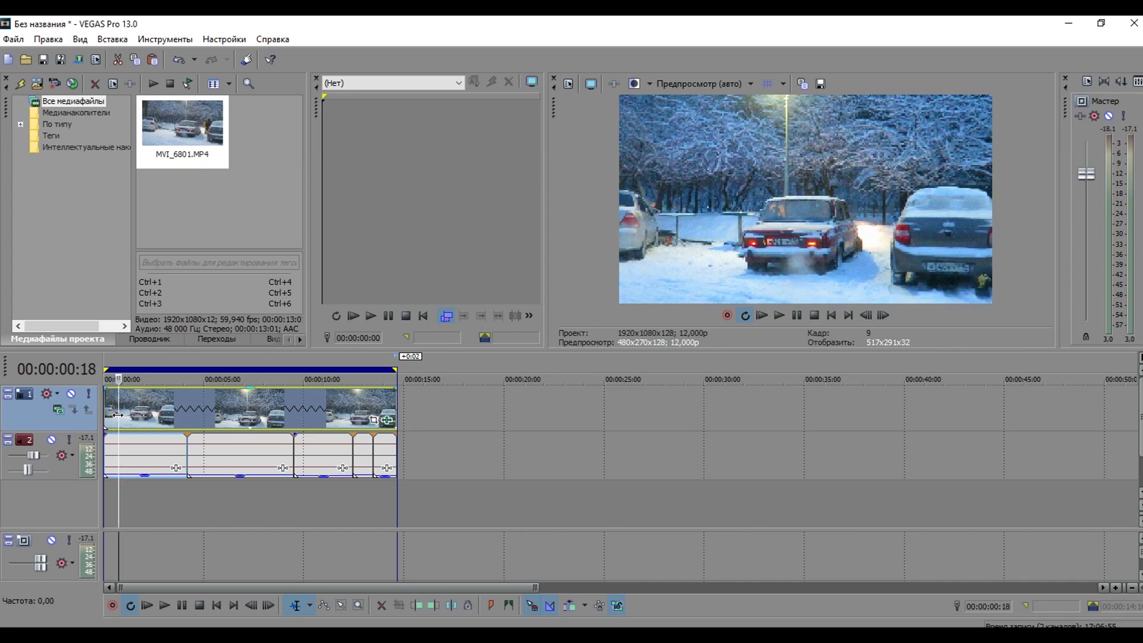
pyautogui.rightClick(117, 415)
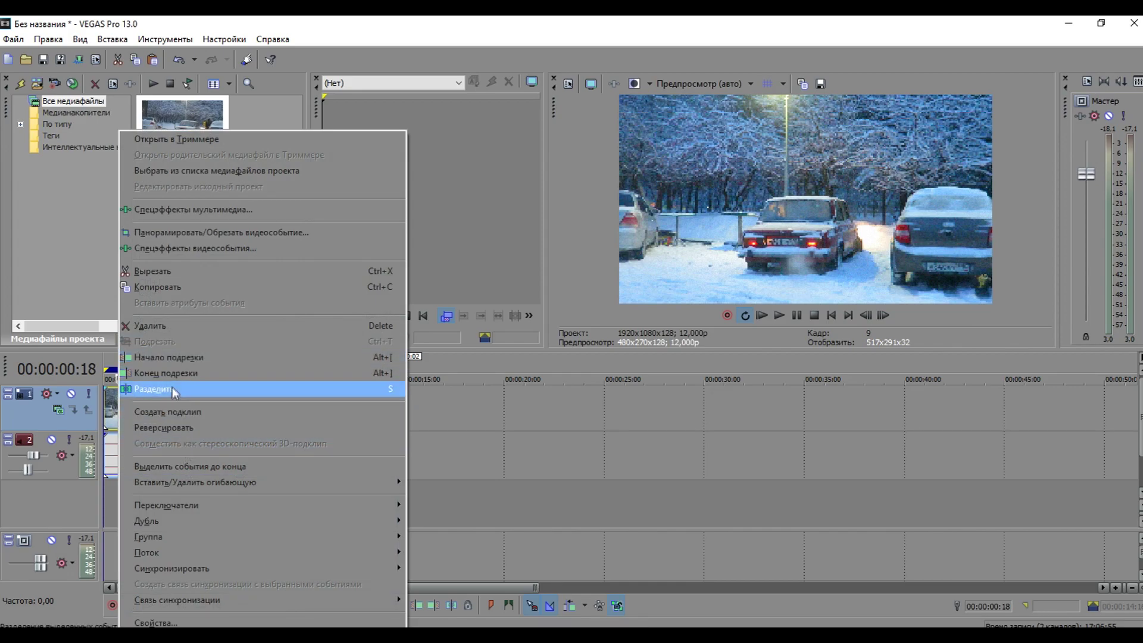
pyautogui.click(169, 358)
pyautogui.rightClick(119, 444)
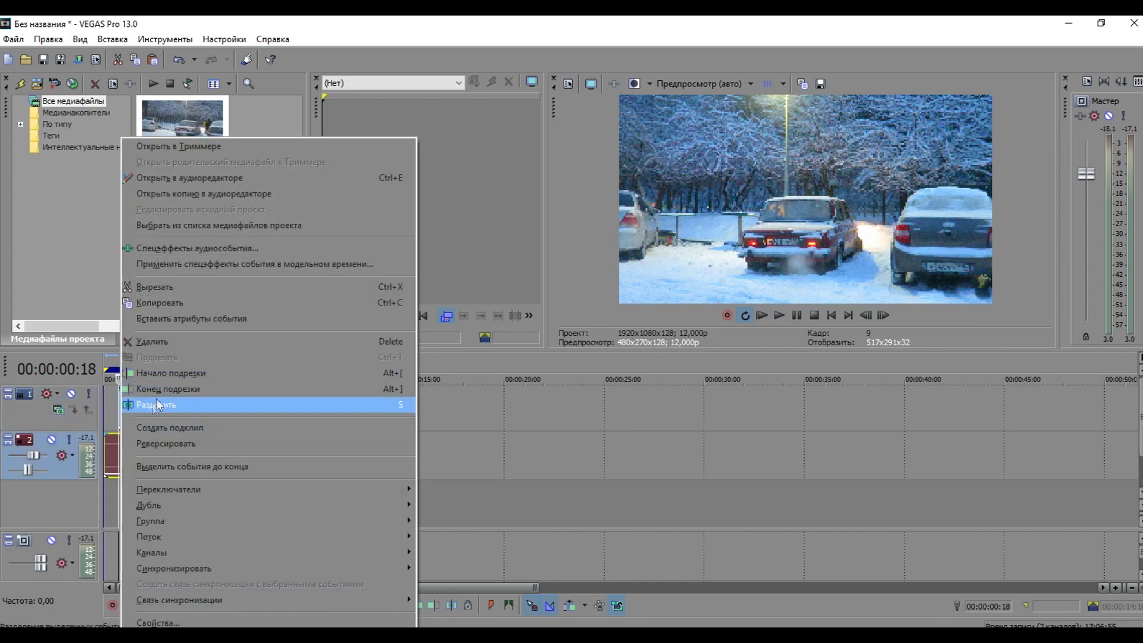
pyautogui.click(172, 372)
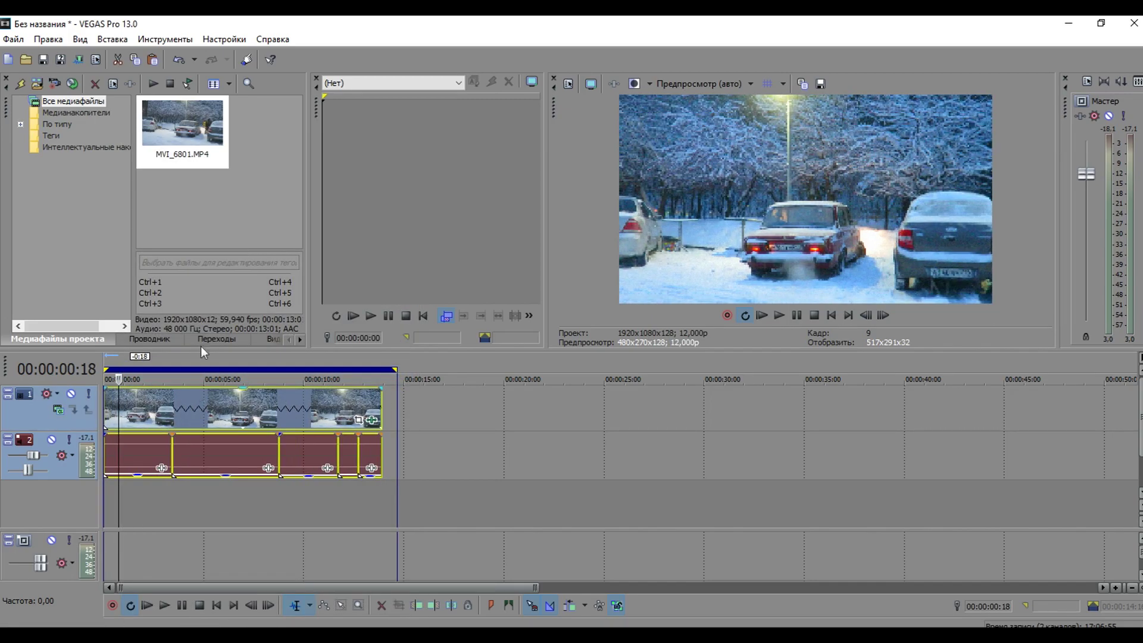
pyautogui.doubleClick(200, 360)
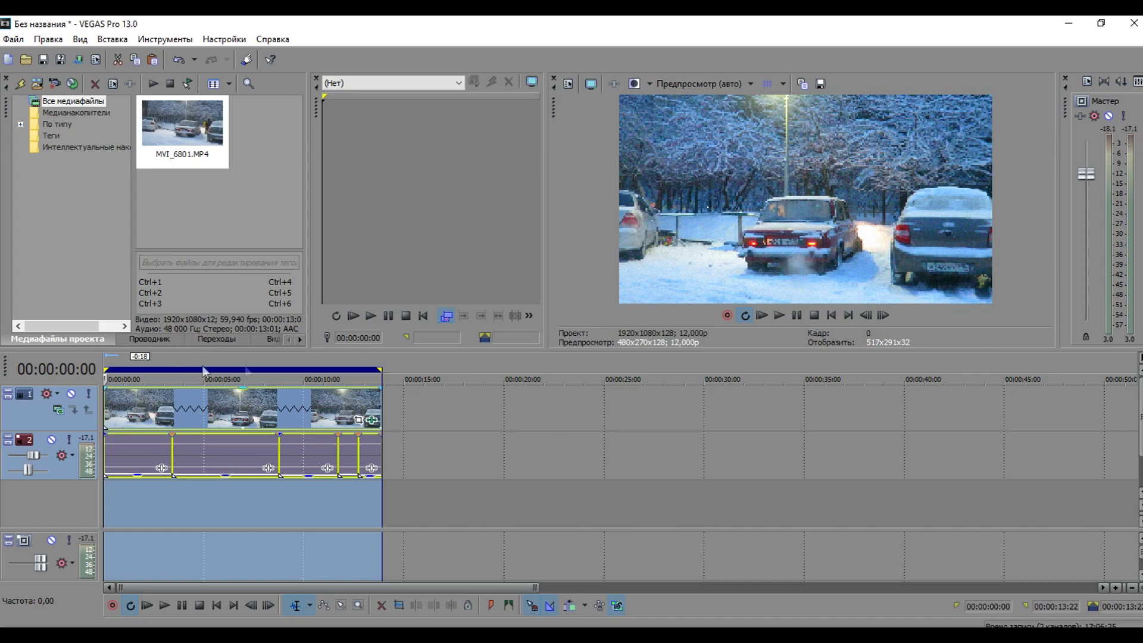
pyautogui.click(781, 316)
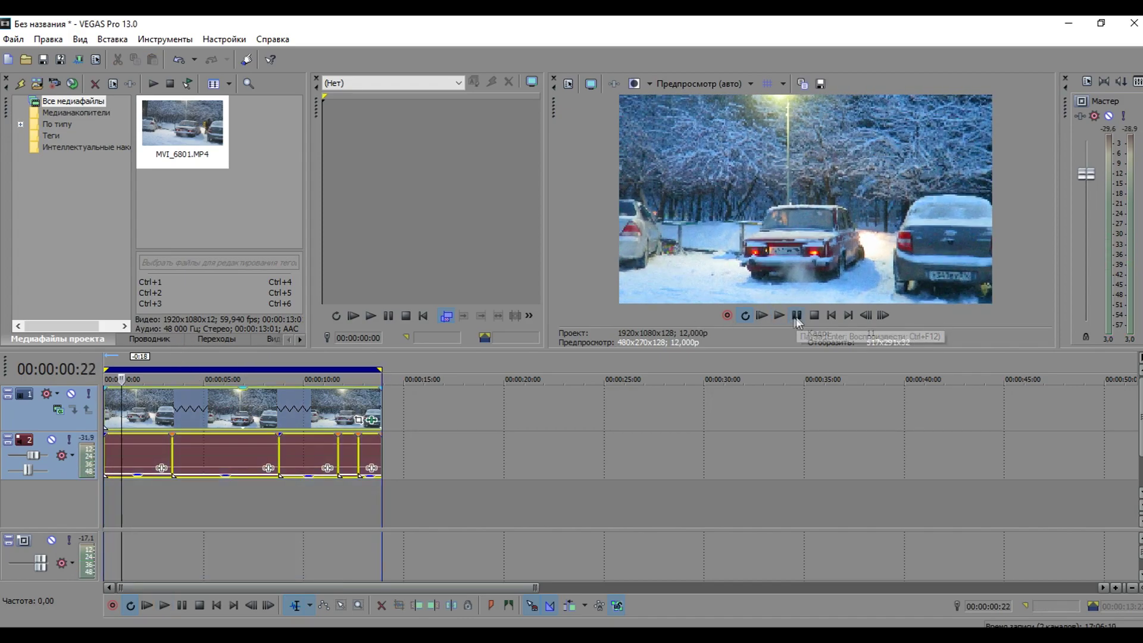
# Open the Render As settings and check and accept the video parameters of the Sony AVC/MVC template "Интернет 1920x1080-30p"
pyautogui.click(18, 40)
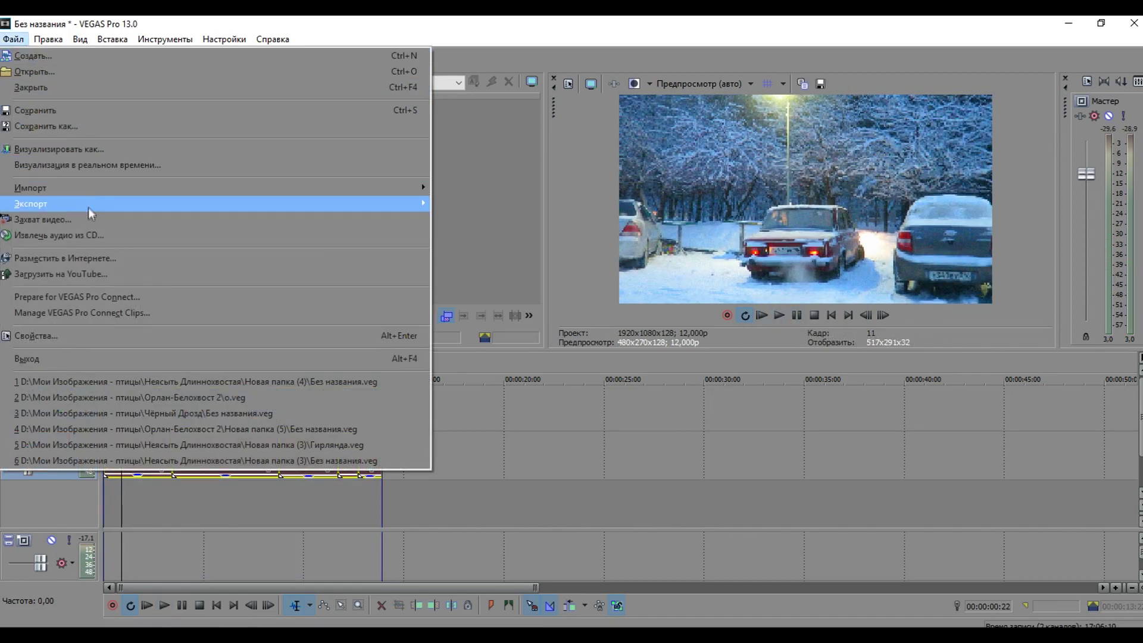
pyautogui.click(162, 151)
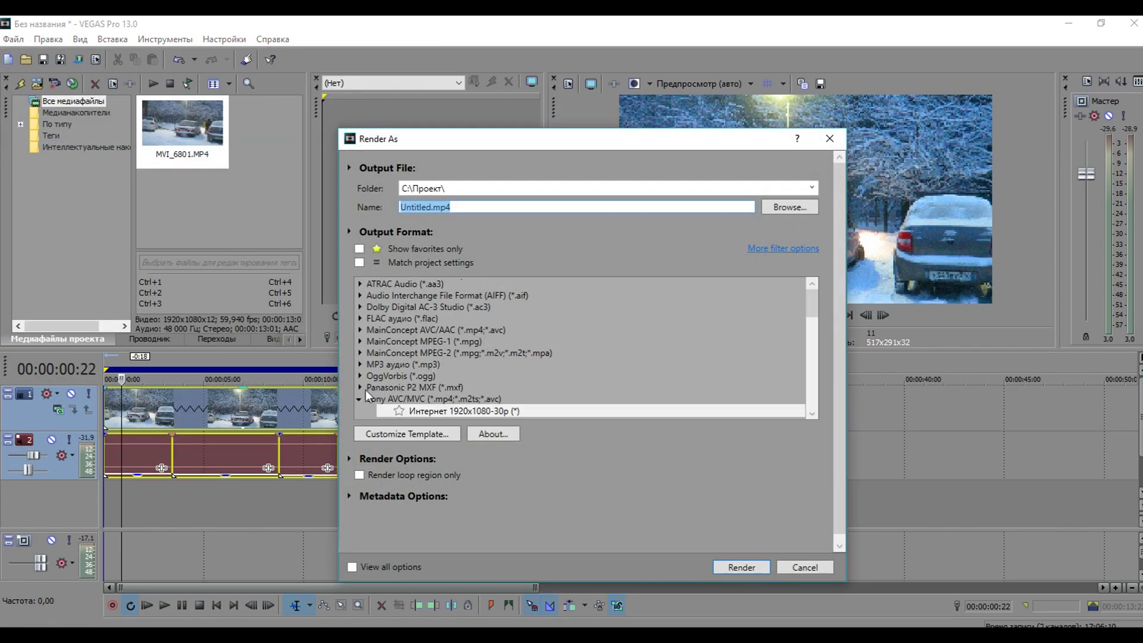
pyautogui.click(402, 435)
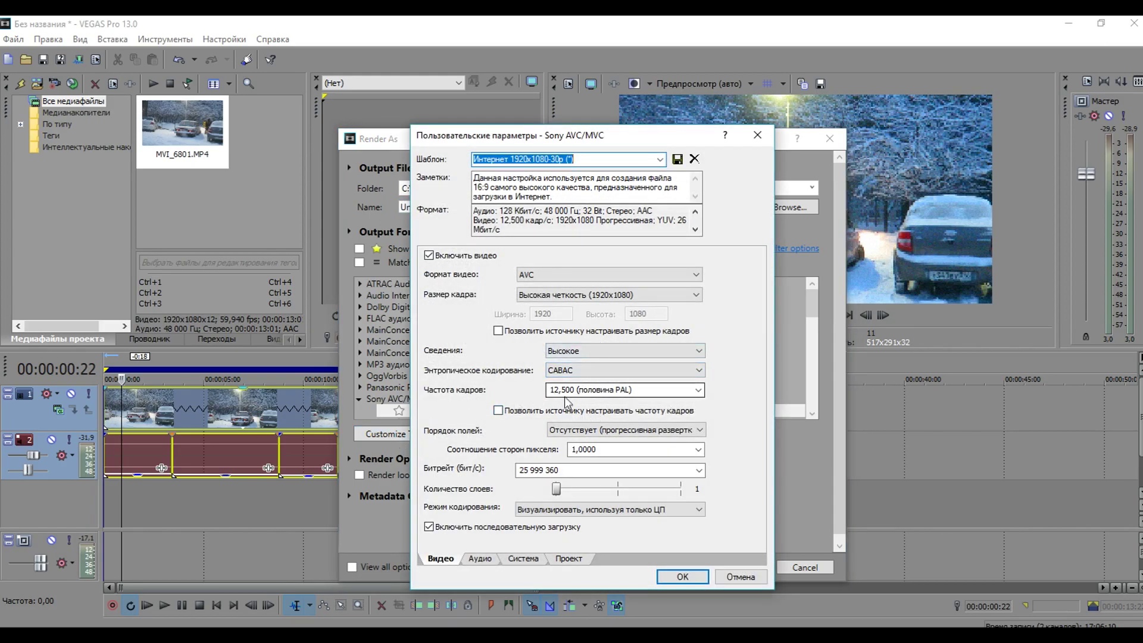
pyautogui.click(698, 470)
pyautogui.click(698, 471)
pyautogui.click(672, 578)
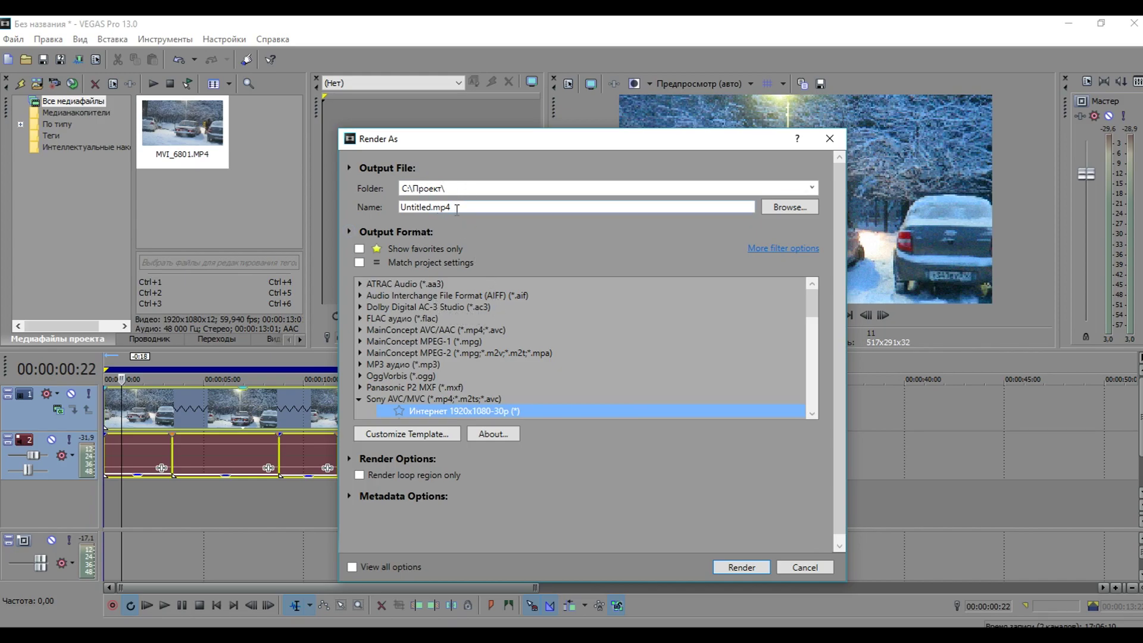
# Name the output file ВАЗ and render the project into the C:\Проект folder
pyautogui.moveTo(457, 208); pyautogui.dragTo(379, 213)
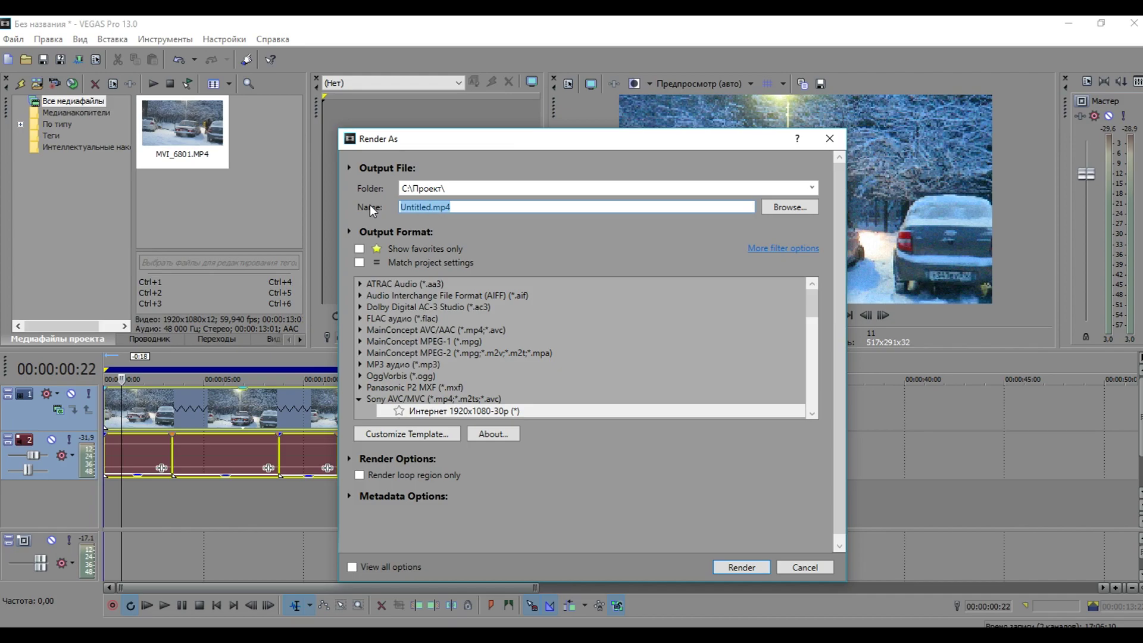
pyautogui.press('BackSpace')
pyautogui.press('BackSpace')
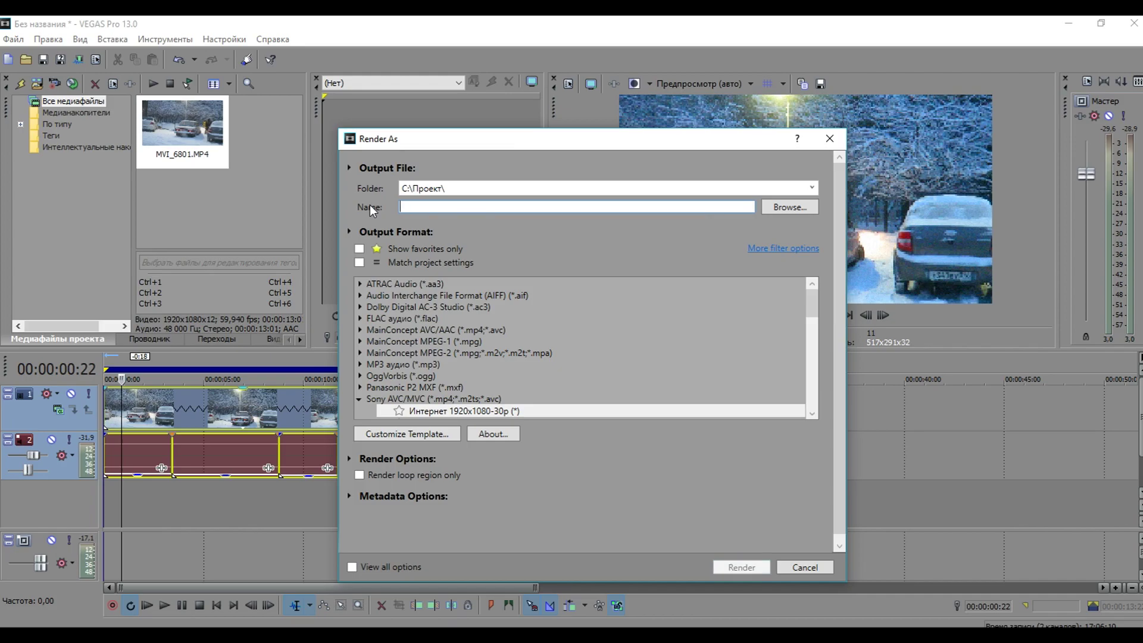
pyautogui.write('ВАЗ')
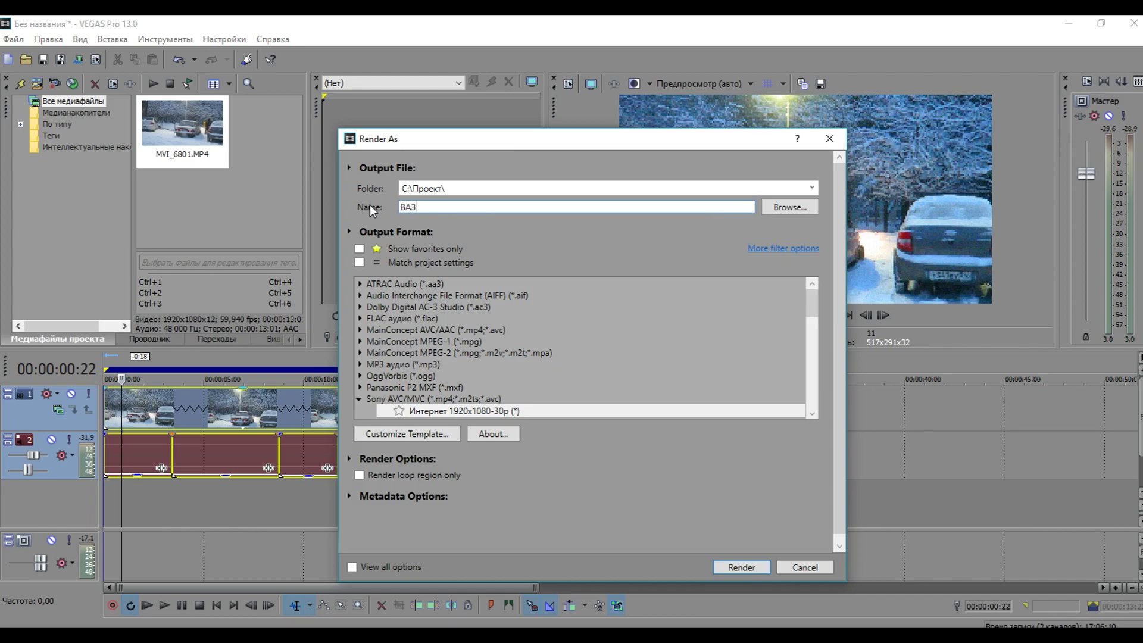
pyautogui.click(741, 567)
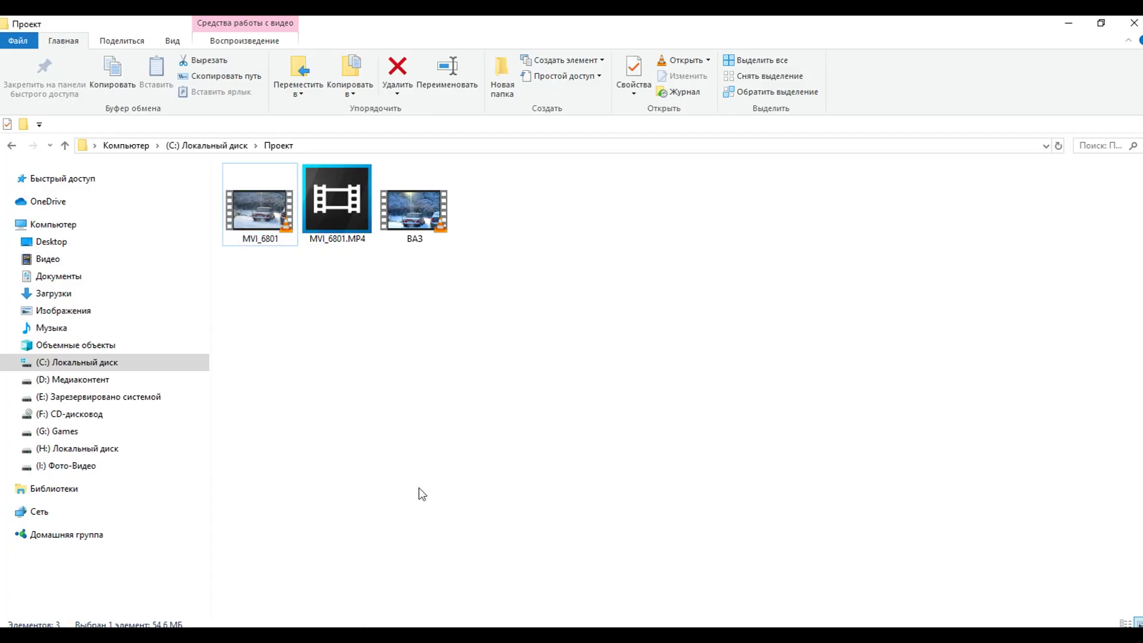
# Switch to the Проект folder in File Explorer and play the rendered ВАЗ video full screen in VLC
pyautogui.click(419, 493)
pyautogui.click(415, 224)
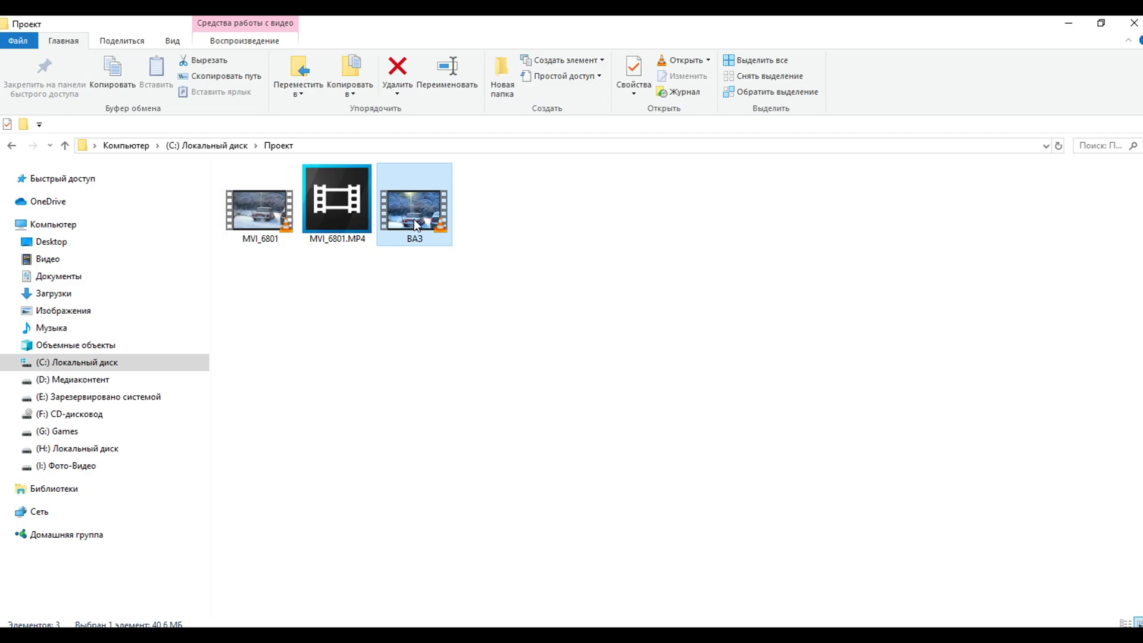
pyautogui.doubleClick(415, 224)
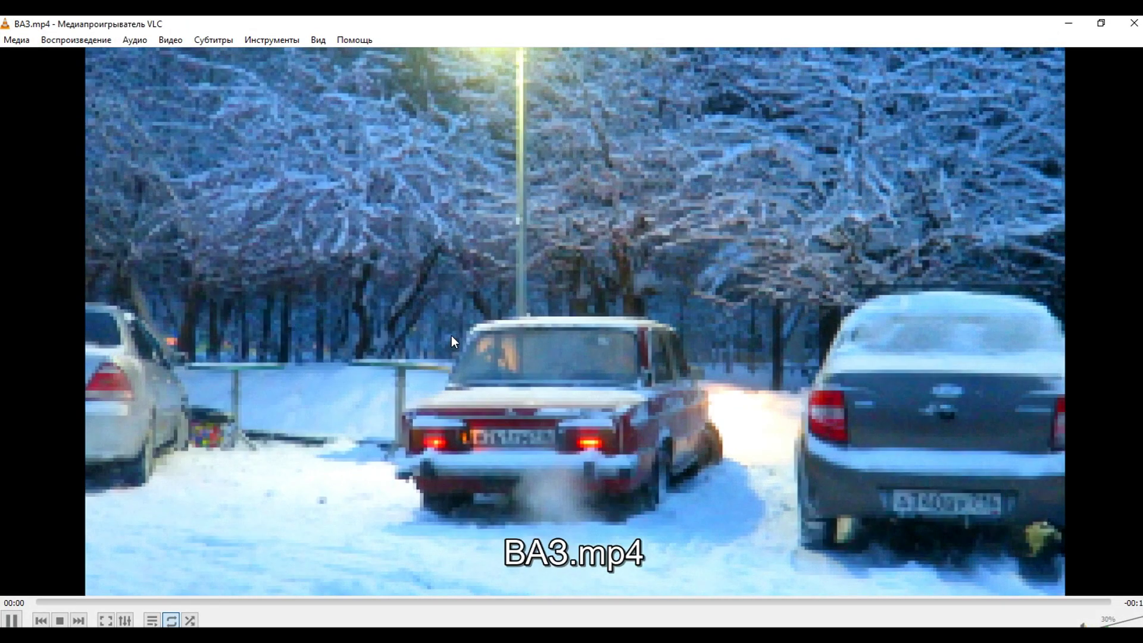
pyautogui.doubleClick(451, 335)
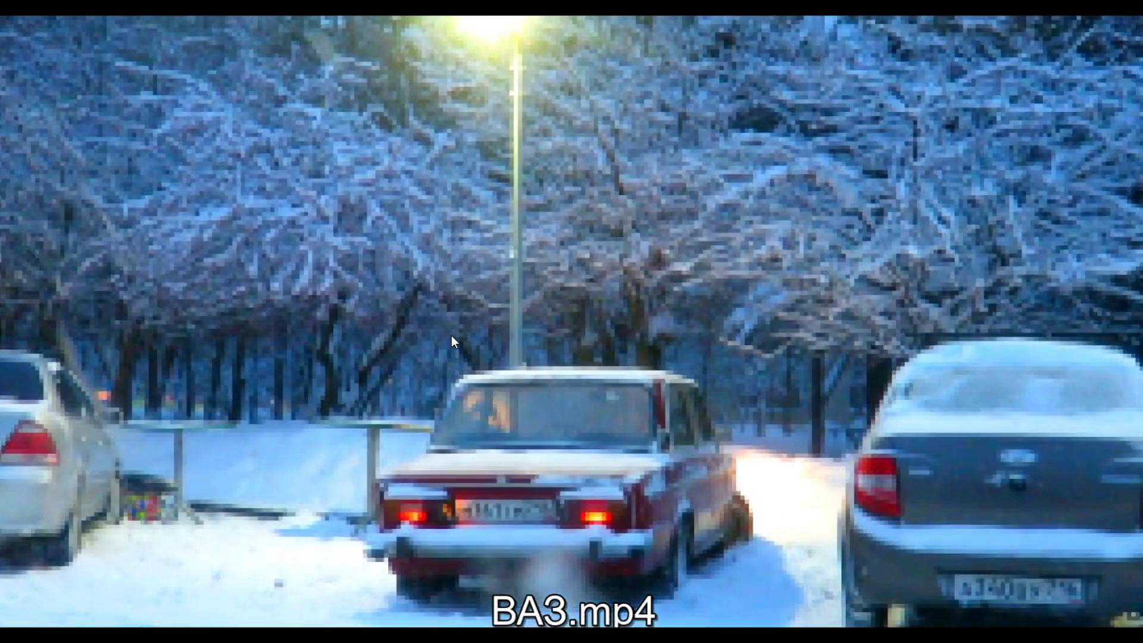